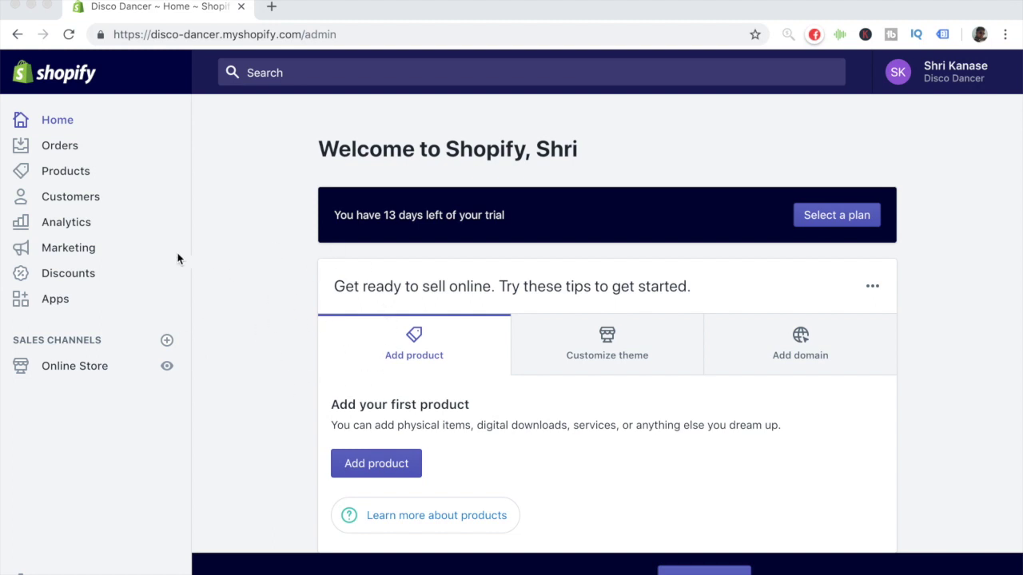
Visit the Shopify App Store from the store's apps page and search it for mailchimp.
left_click(128, 306)
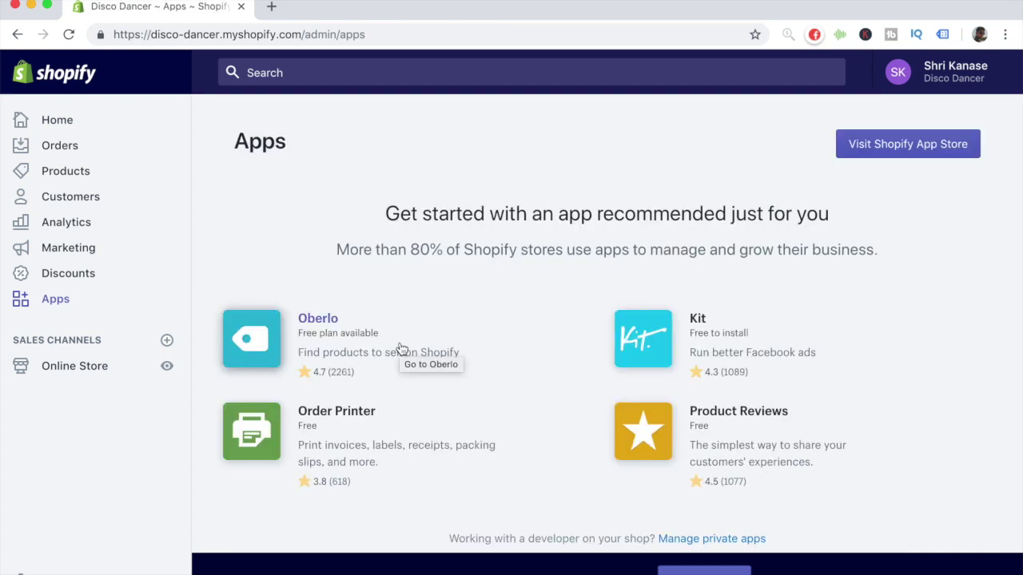
left_click(911, 147)
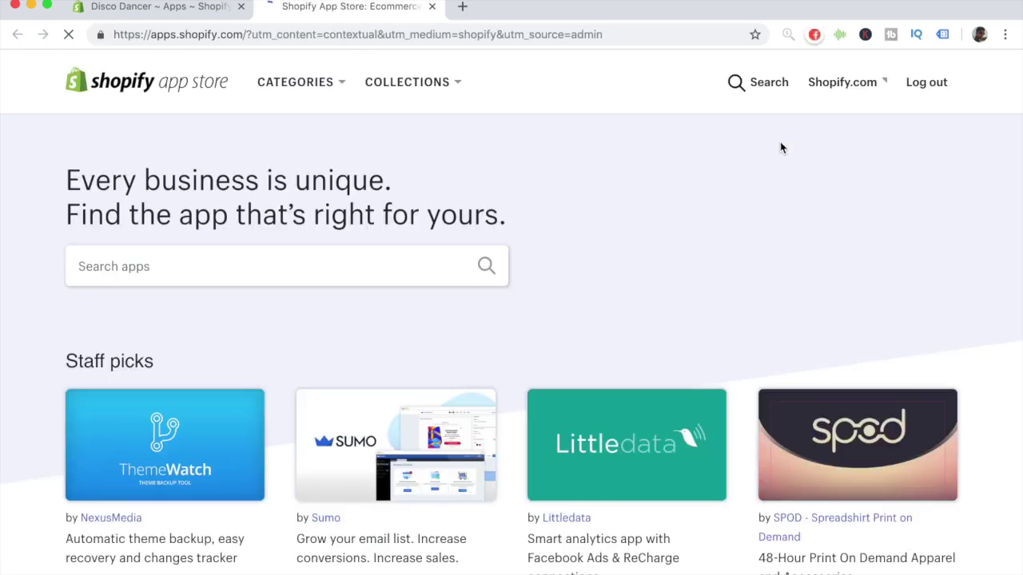
left_click(445, 277)
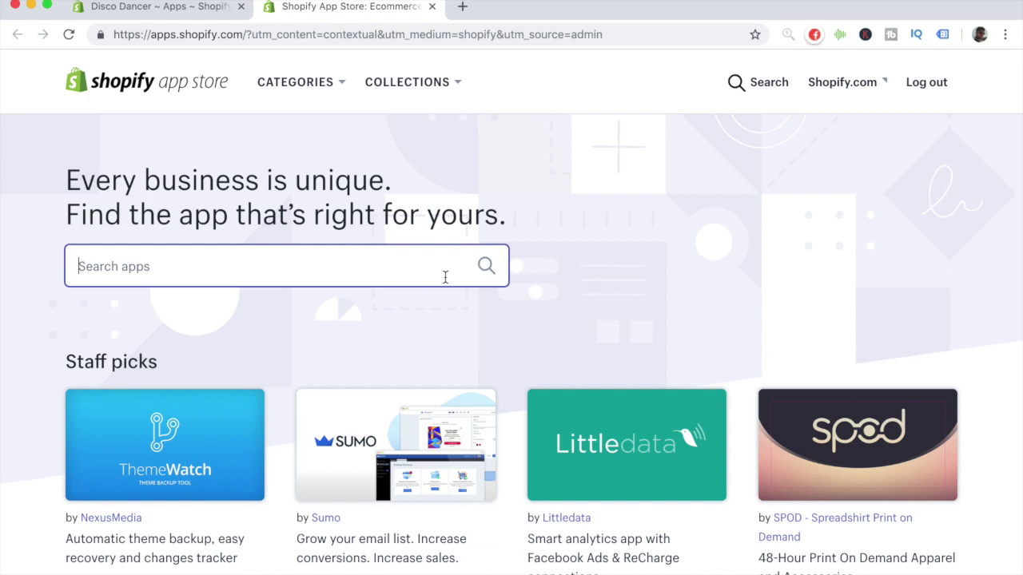
type("mailchimp")
key("Return")
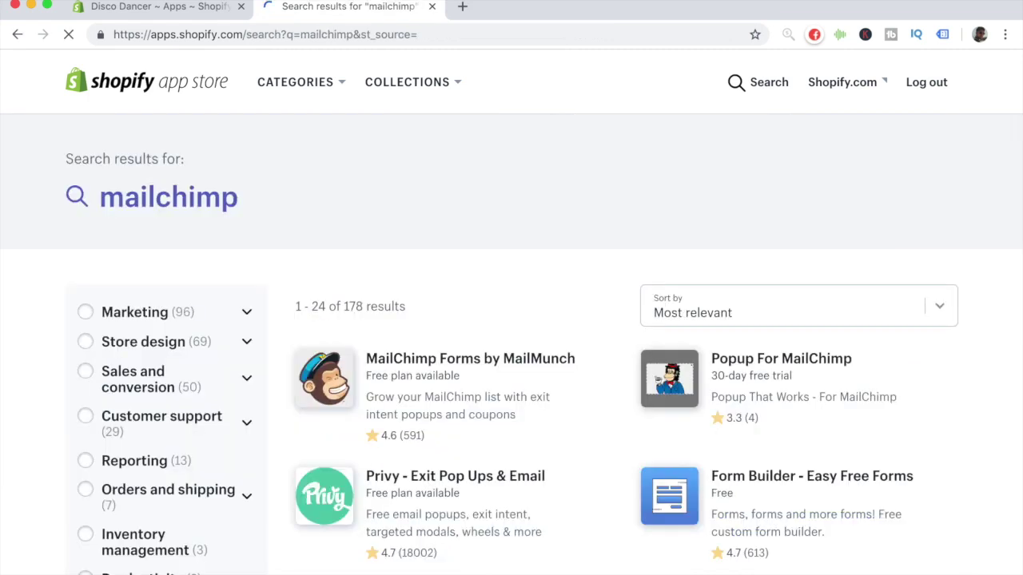
Open the free Mailchimp app listing, described as the world's largest marketing automation platform, from the search results.
scroll(446, 284, "down", 5)
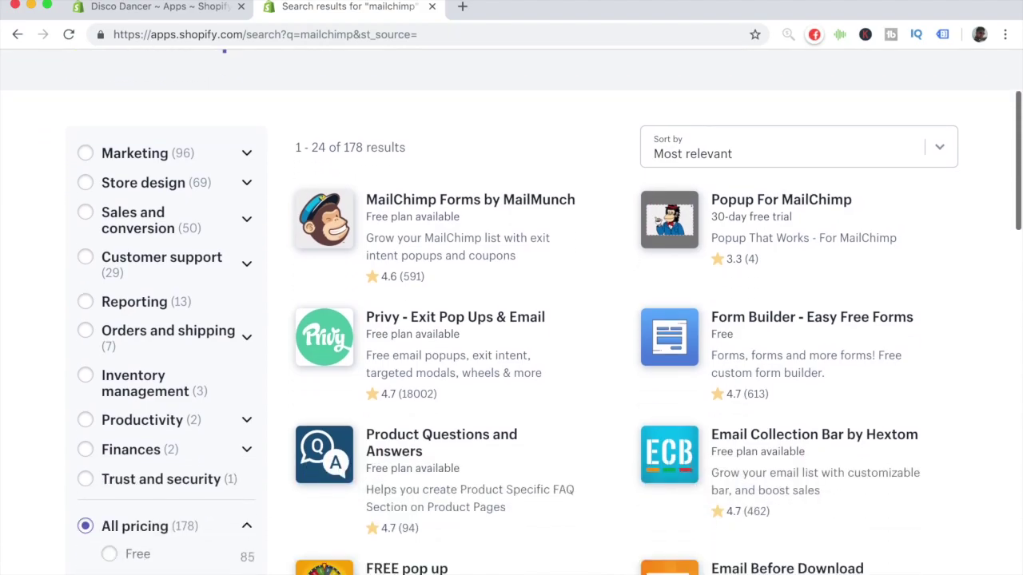
scroll(446, 283, "down", 10)
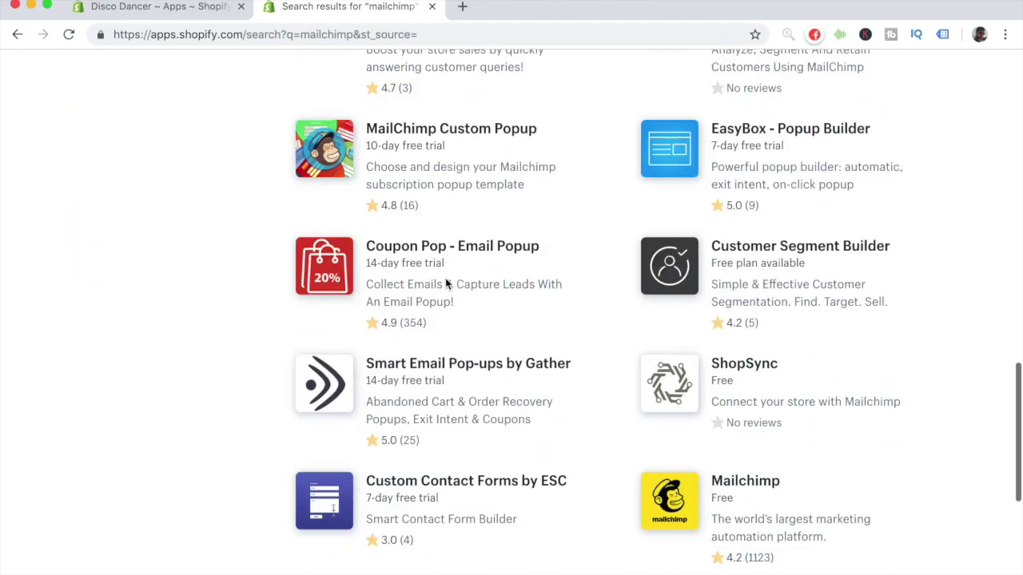
scroll(446, 284, "up", 10)
scroll(446, 283, "up", 4)
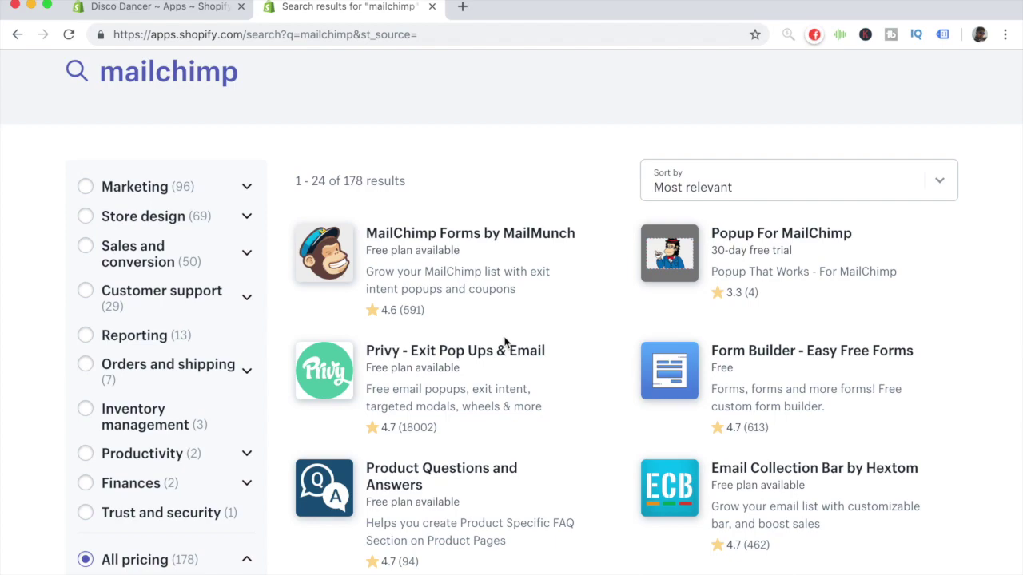
scroll(504, 342, "down", 20)
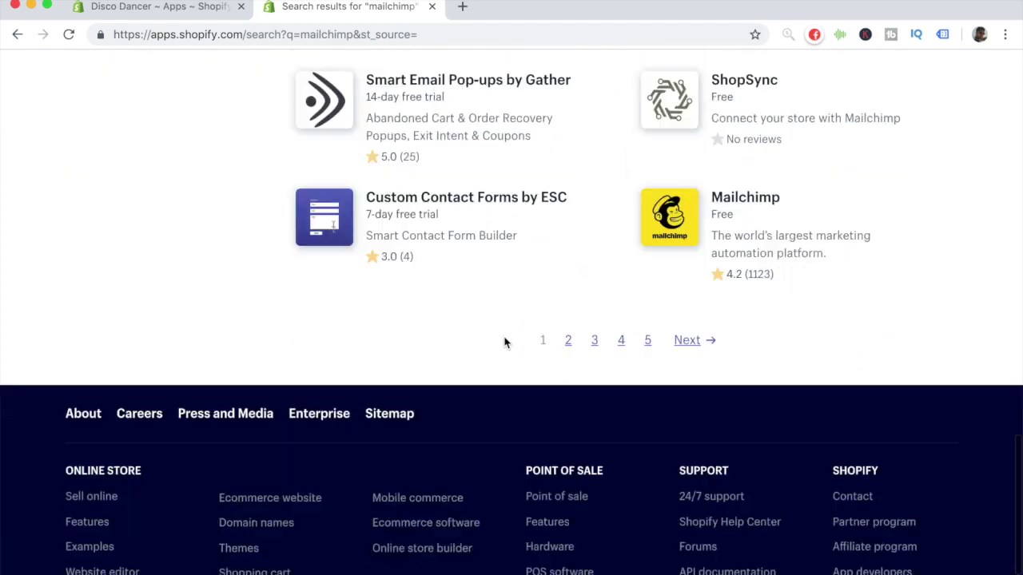
scroll(589, 299, "up", 5)
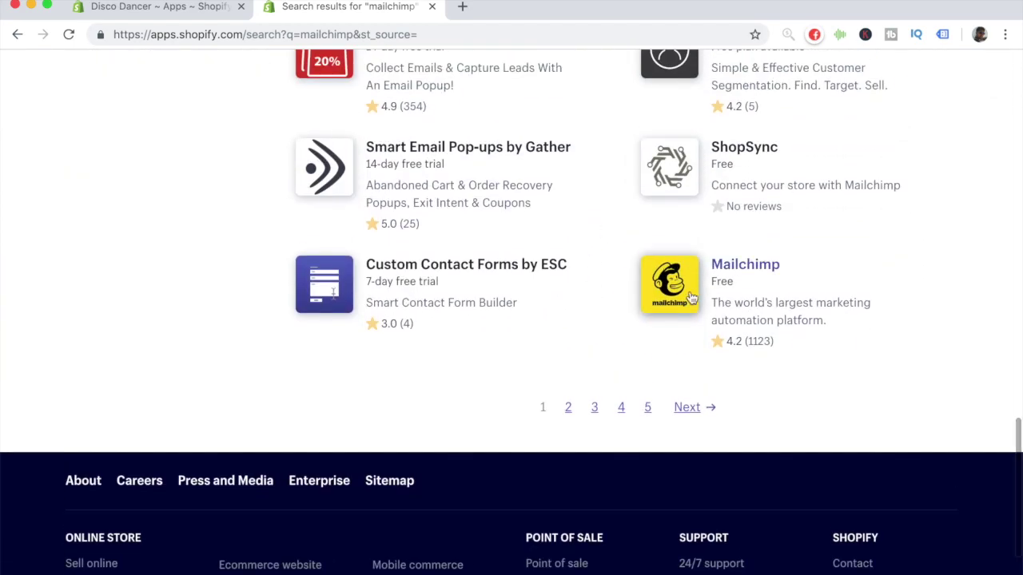
left_click(671, 294)
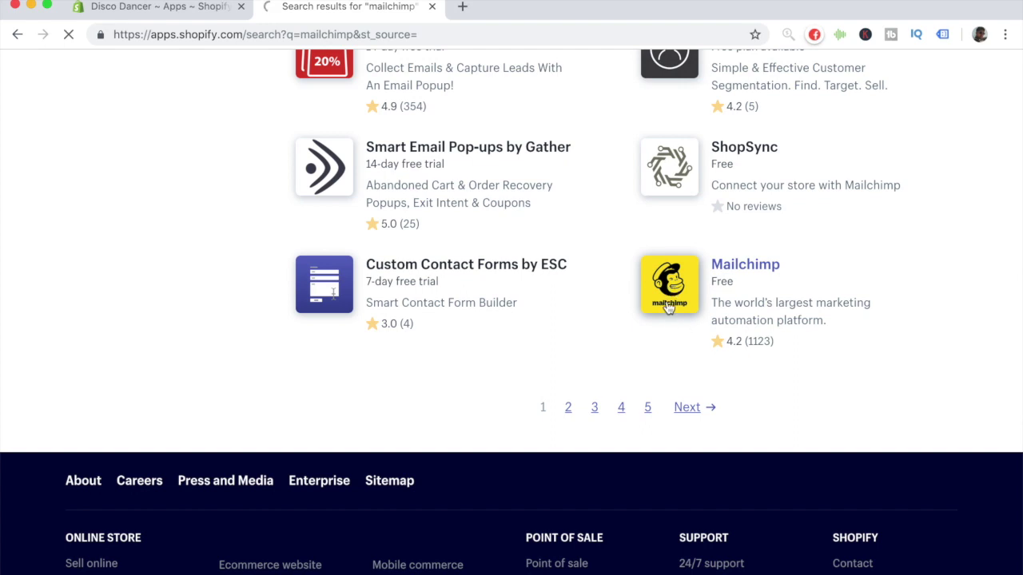
Add the Mailchimp app to the Disco Dancer store and approve its installation.
scroll(681, 289, "down", 1)
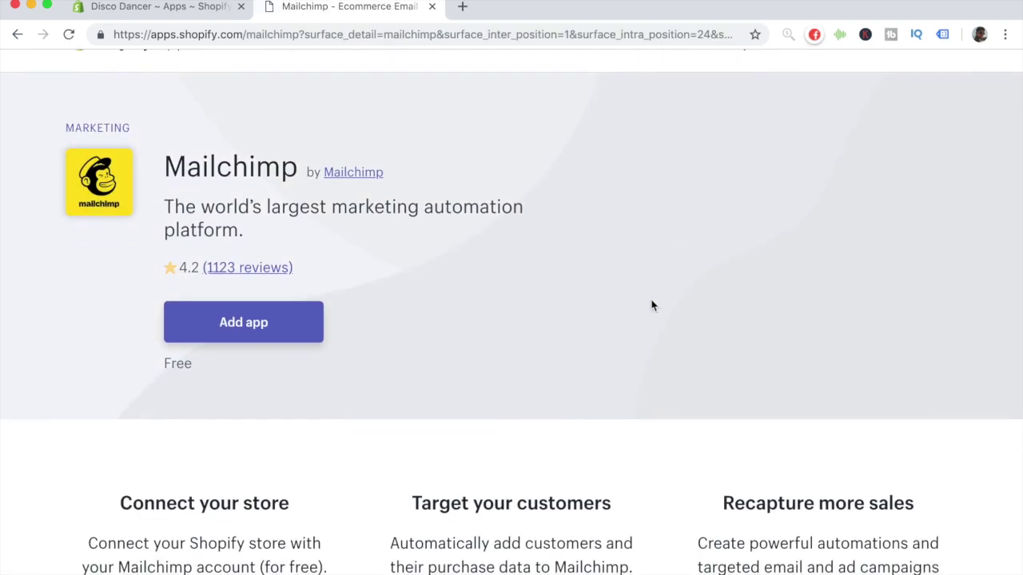
left_click(313, 341)
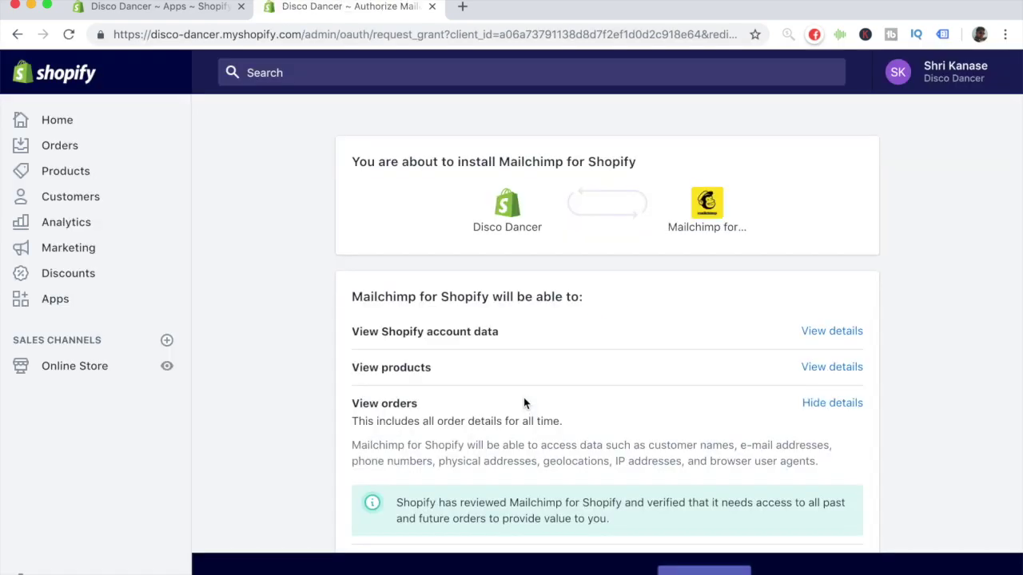
scroll(523, 399, "down", 5)
left_click(823, 444)
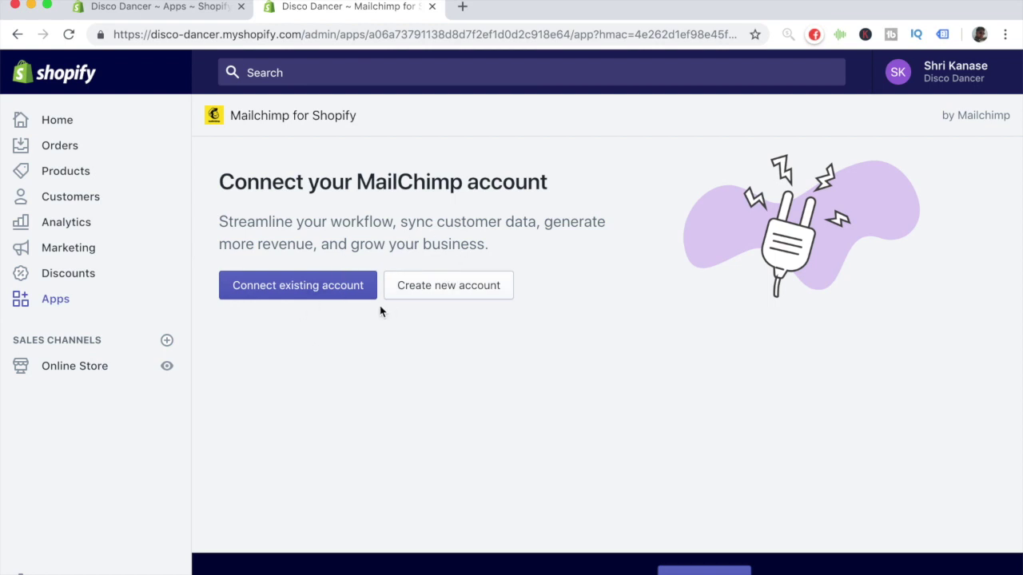
Create a new Mailchimp account from the synced Shopify information, copying the assigned username before submitting.
left_click(441, 289)
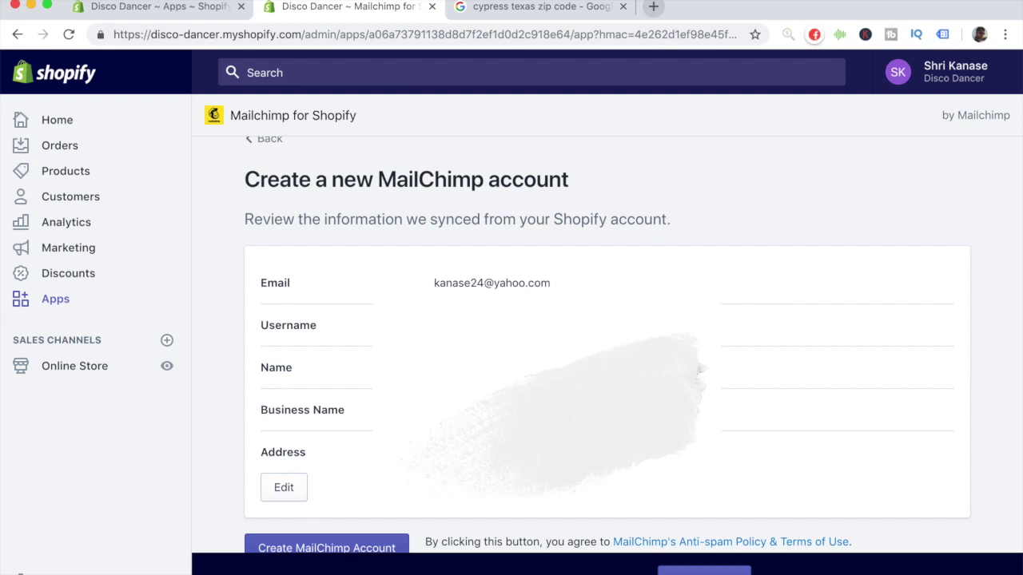
scroll(632, 345, "down", 1)
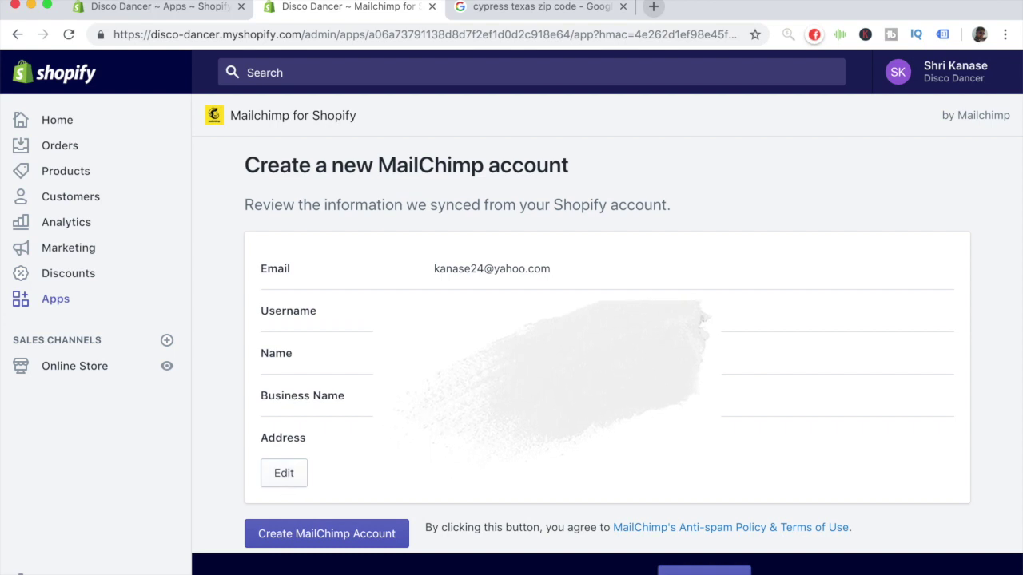
scroll(477, 279, "down", 2)
double_click(478, 281)
key("super+c")
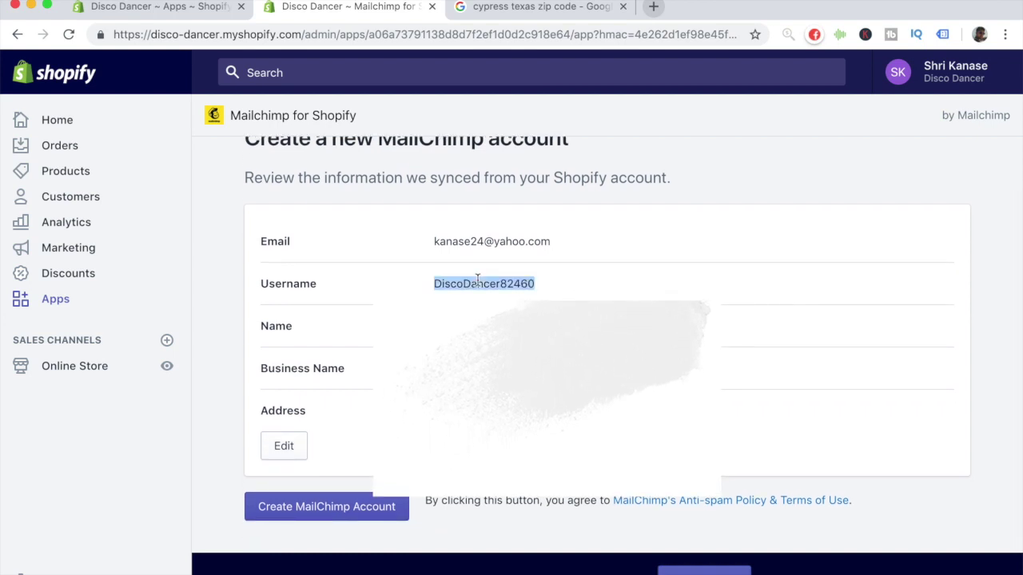
left_click(477, 281)
left_click(343, 512)
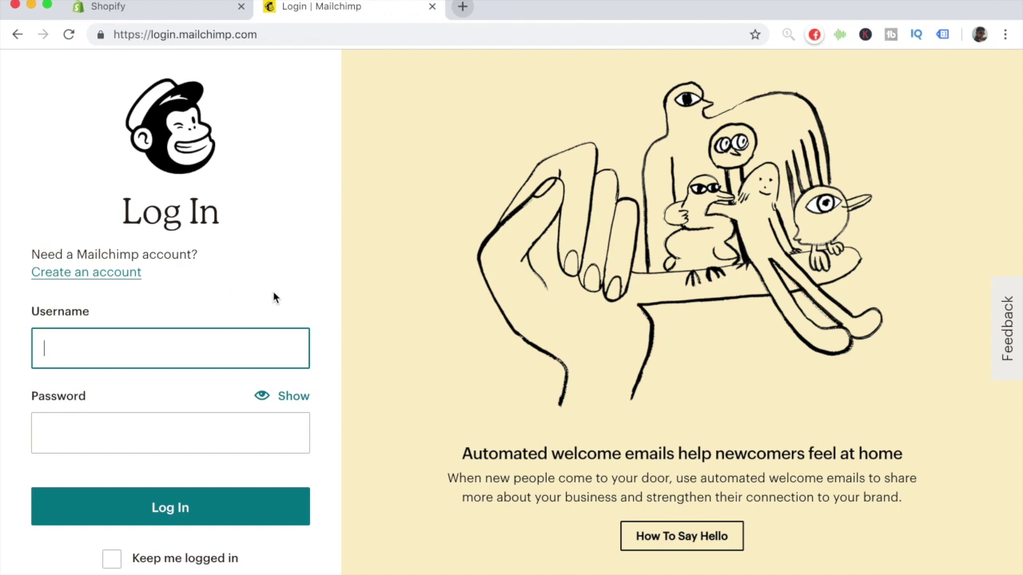
Log in to Mailchimp with the copied username and the account password, and save the login in the browser.
key("super+v")
key("Tab")
type("••••••••••")
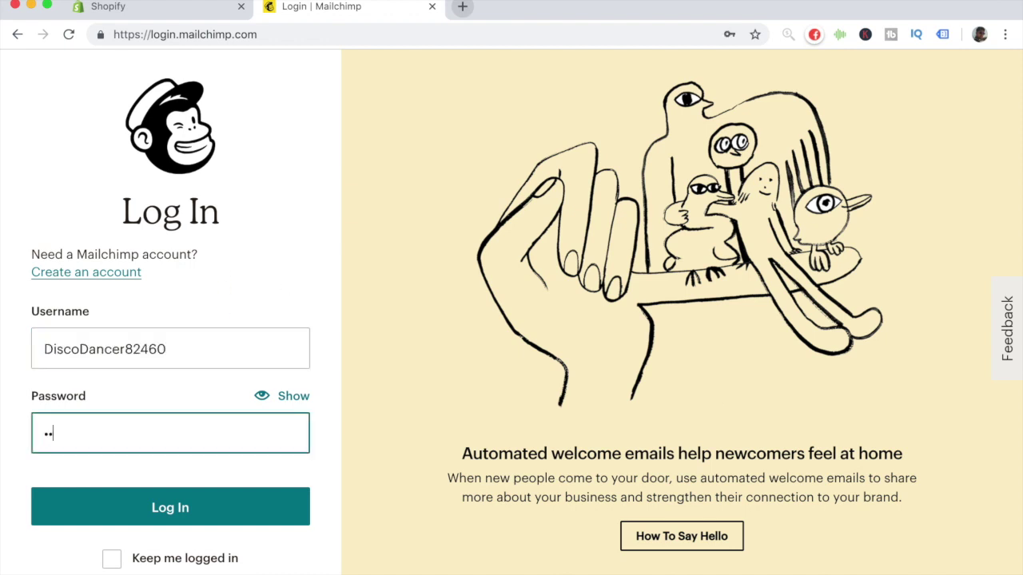
key("Return")
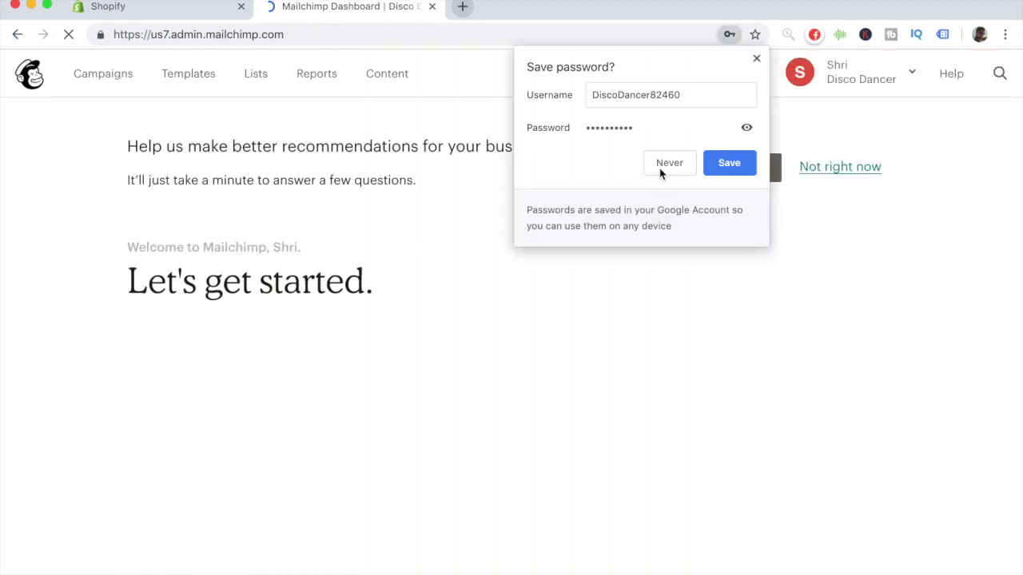
left_click(727, 162)
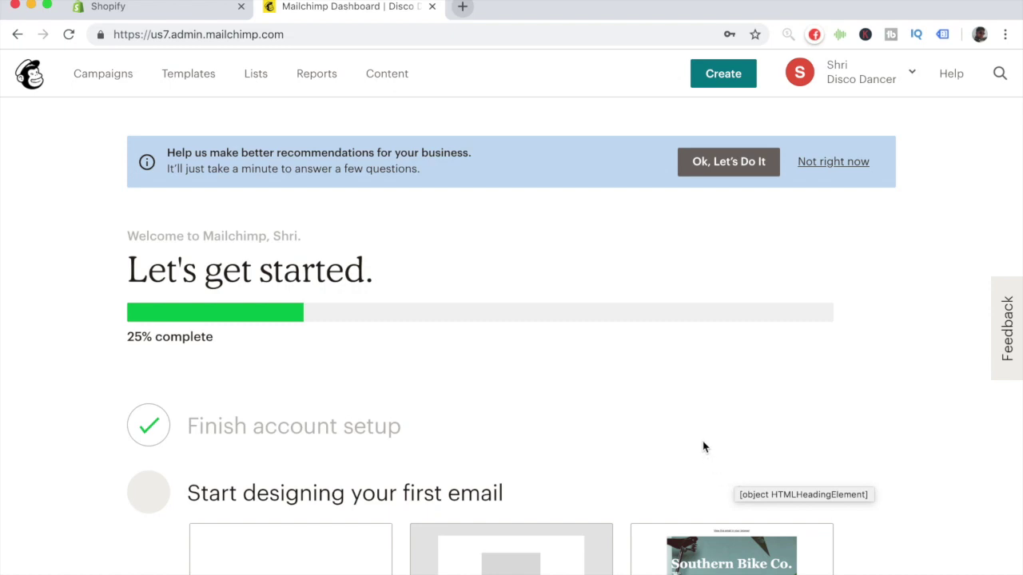
Review the getting-started checklist on the Mailchimp dashboard and open the account's subscriber lists.
scroll(703, 448, "down", 1)
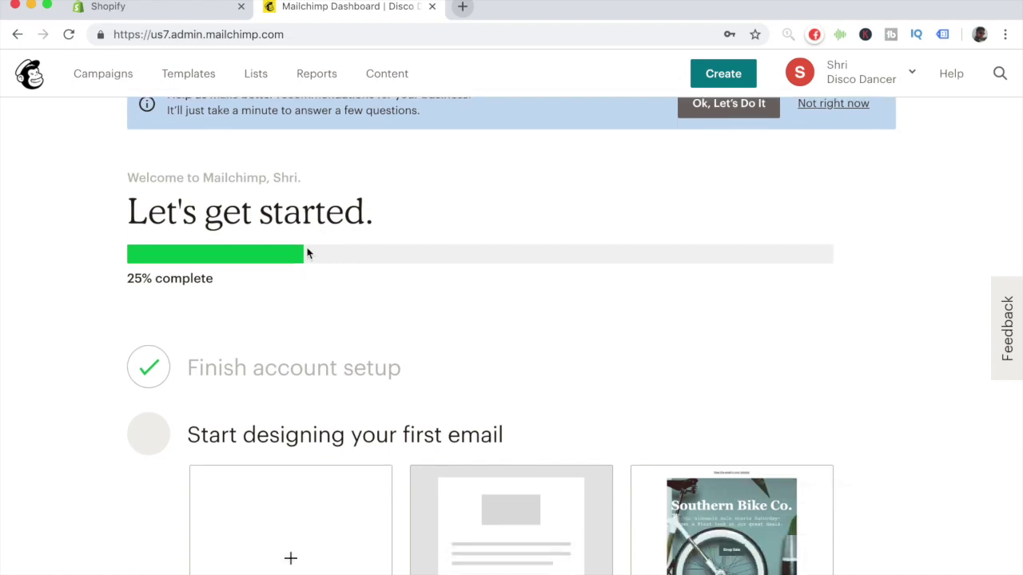
scroll(308, 254, "down", 5)
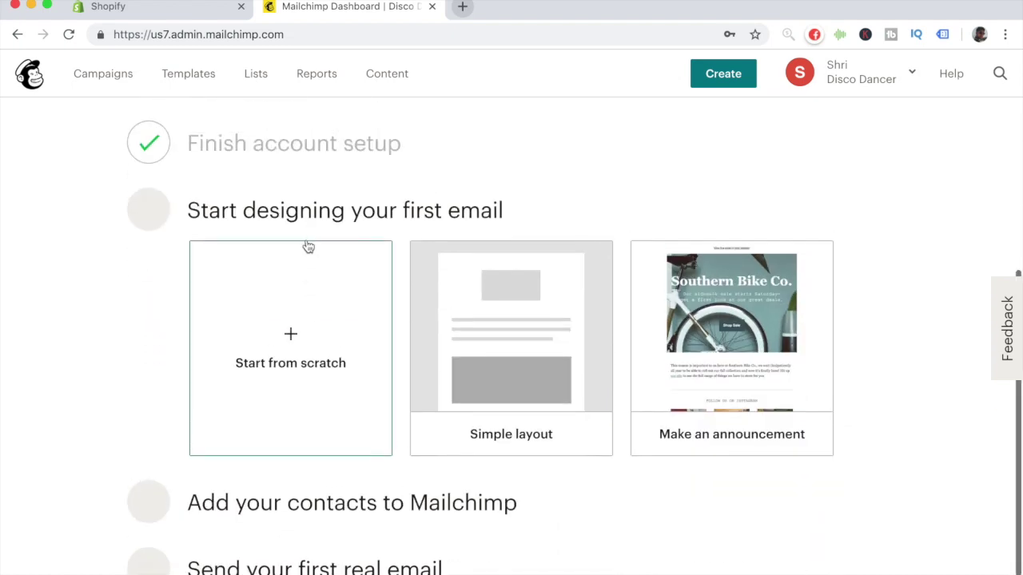
scroll(315, 328, "down", 1)
scroll(159, 466, "up", 6)
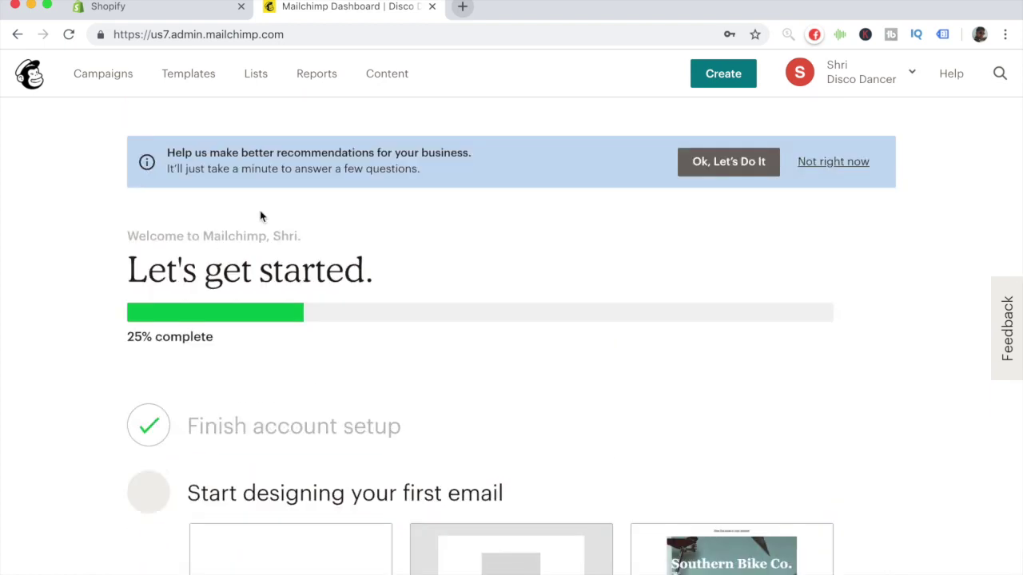
left_click(258, 91)
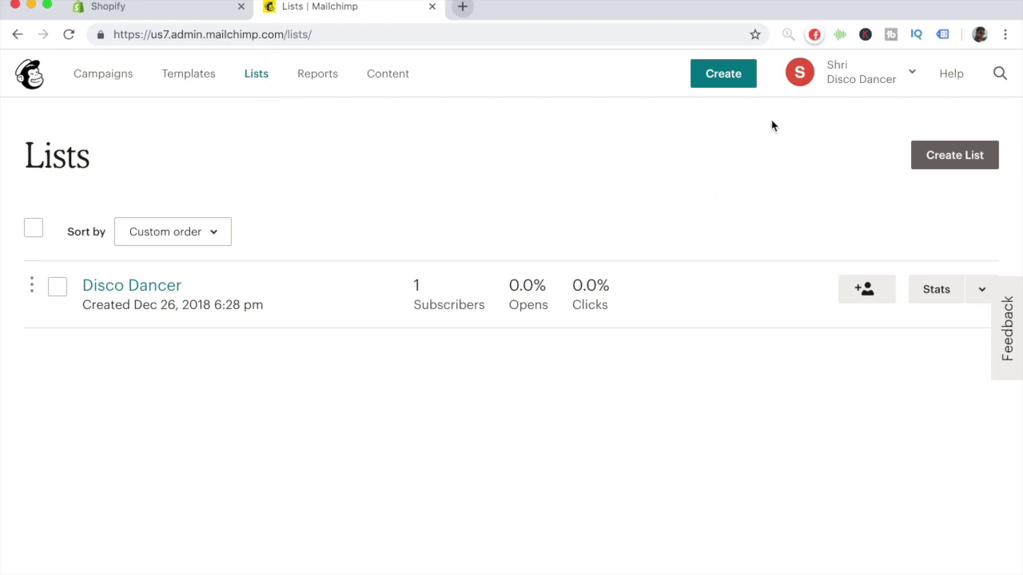
Create a signup form of the pop-up type for the Disco Dancer list and begin editing it.
left_click(725, 80)
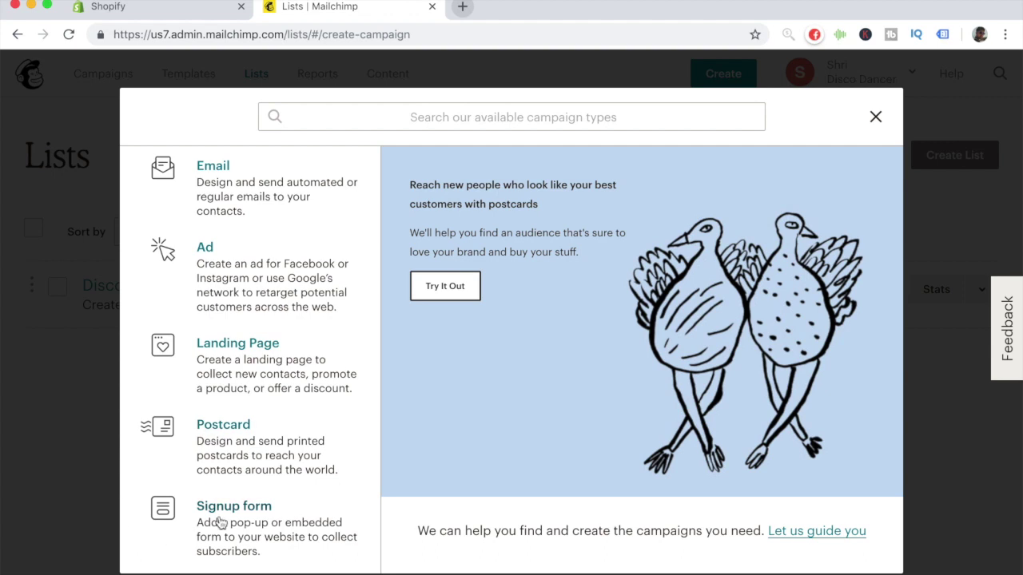
left_click(218, 542)
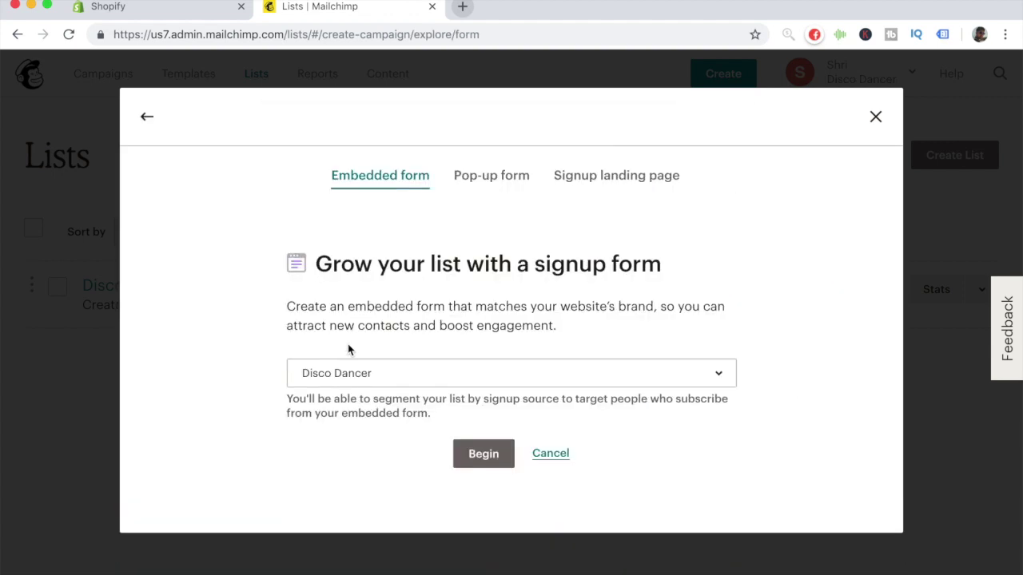
left_click(350, 377)
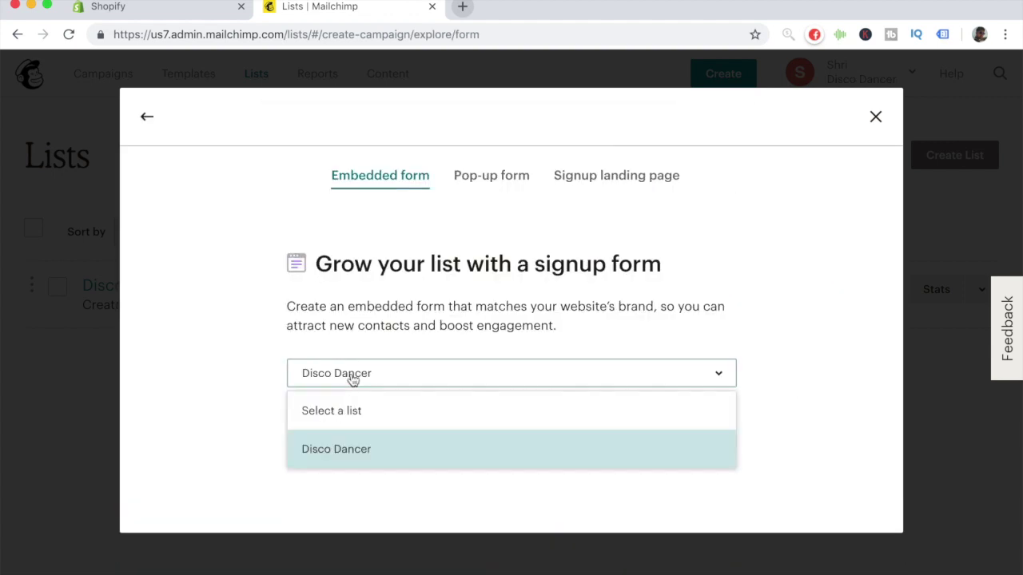
left_click(345, 450)
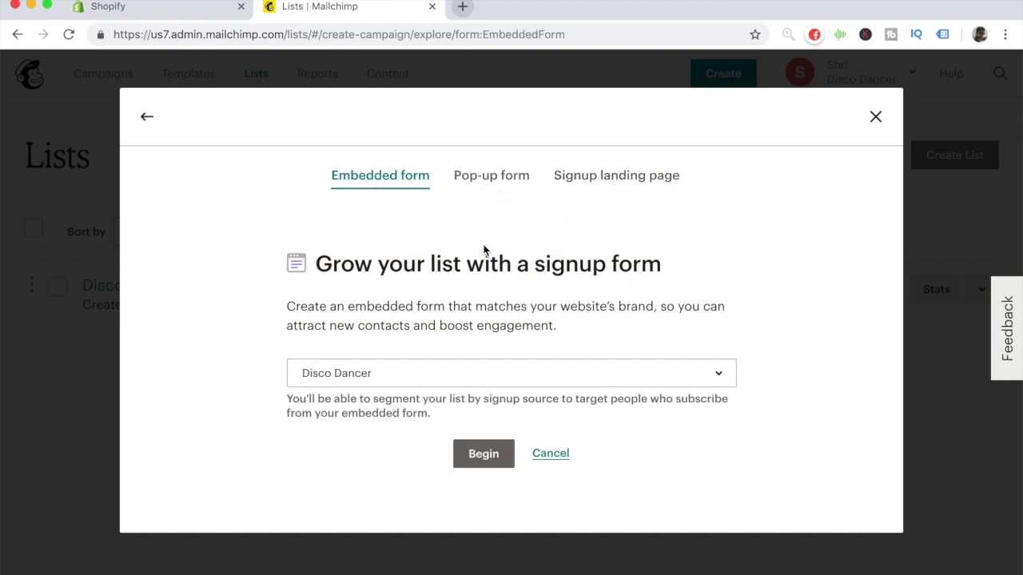
left_click(501, 182)
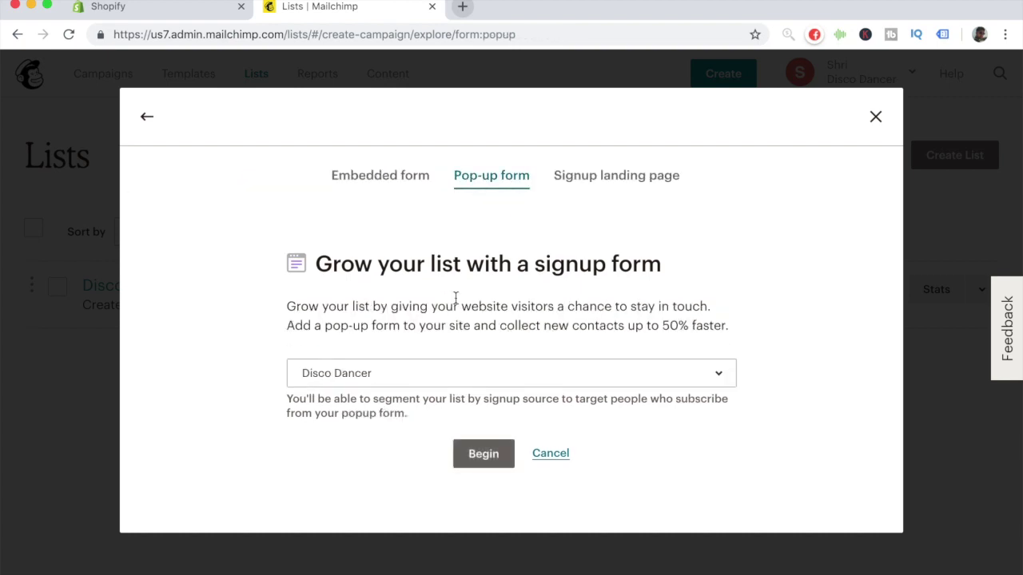
left_click(399, 384)
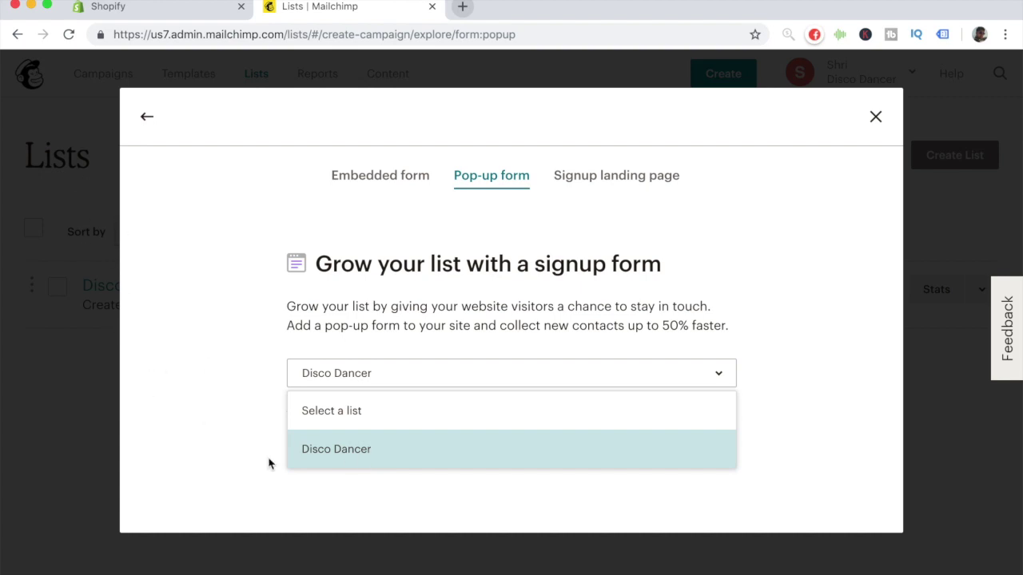
left_click(337, 457)
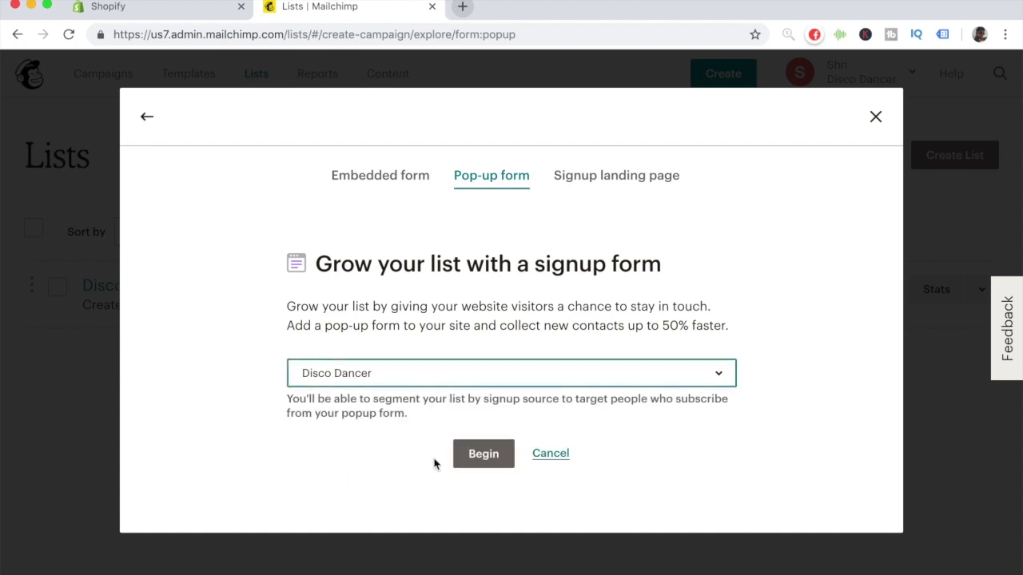
left_click(491, 459)
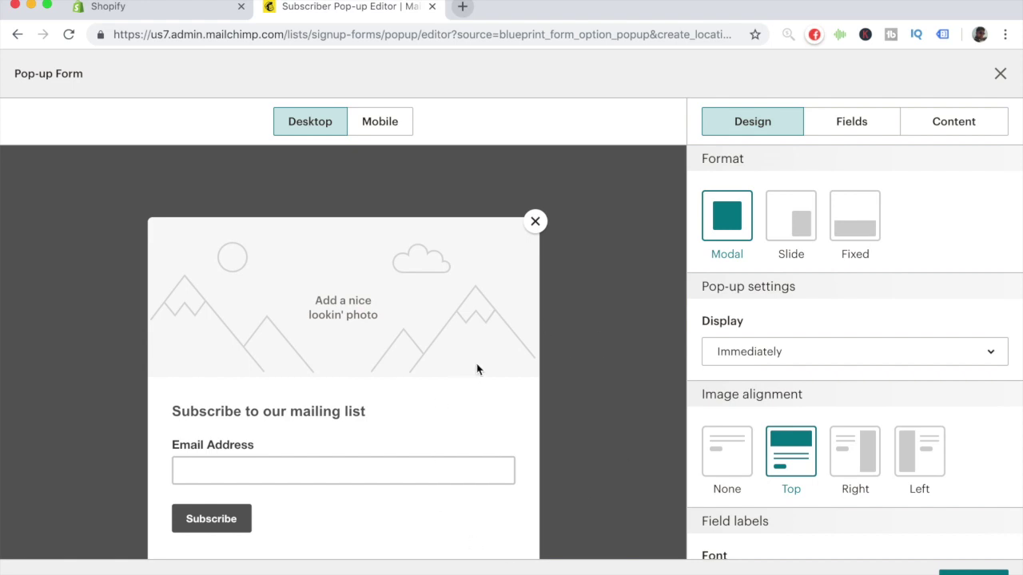
Set the pop-up form's display timing to On exit.
scroll(471, 367, "down", 2)
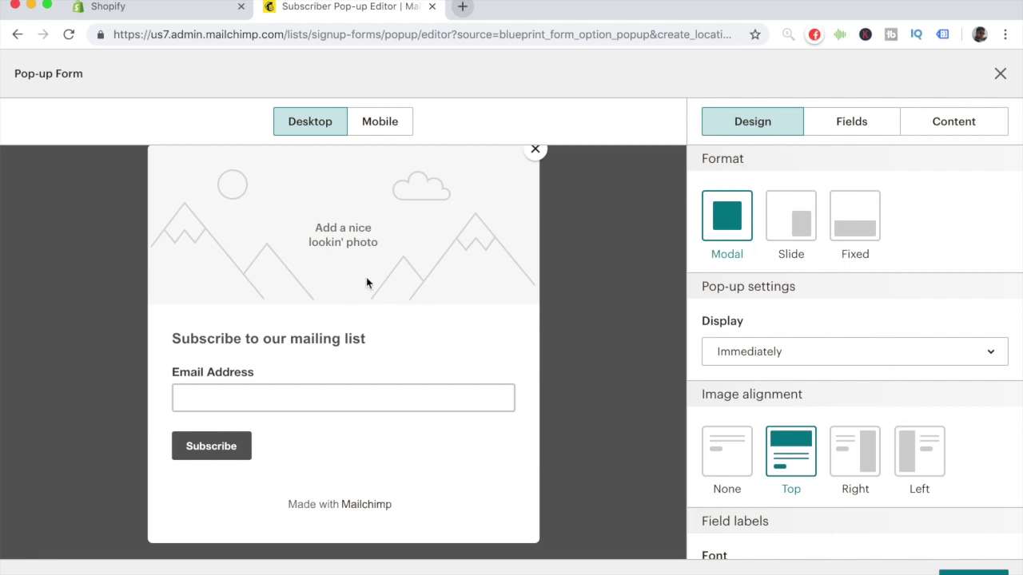
scroll(391, 335, "up", 1)
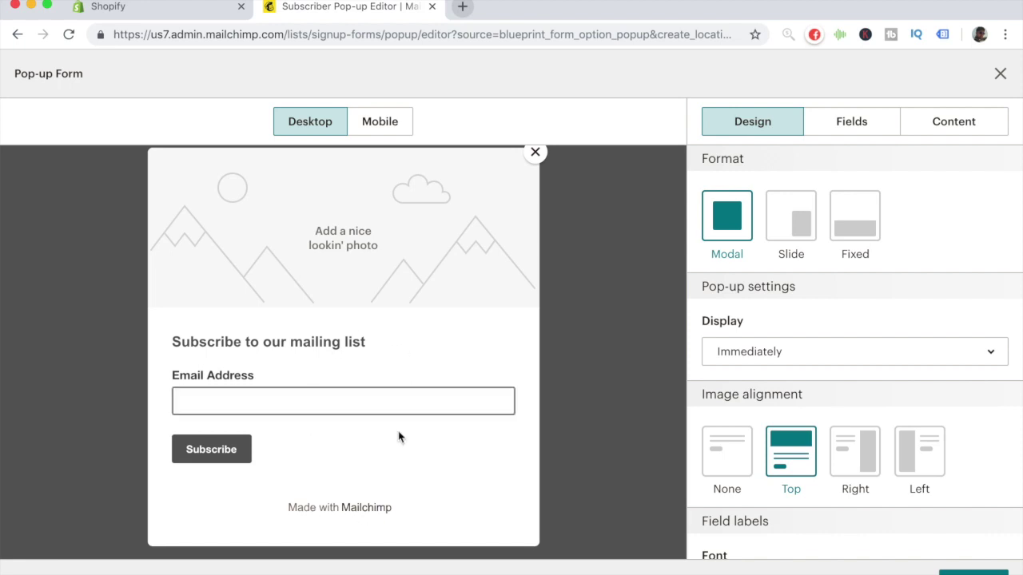
left_click(735, 357)
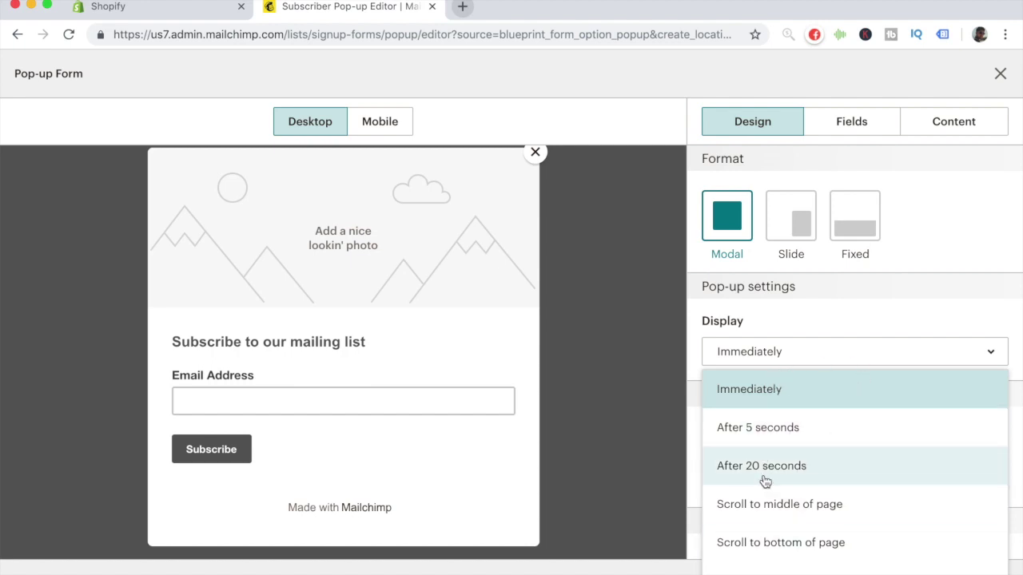
left_click(761, 572)
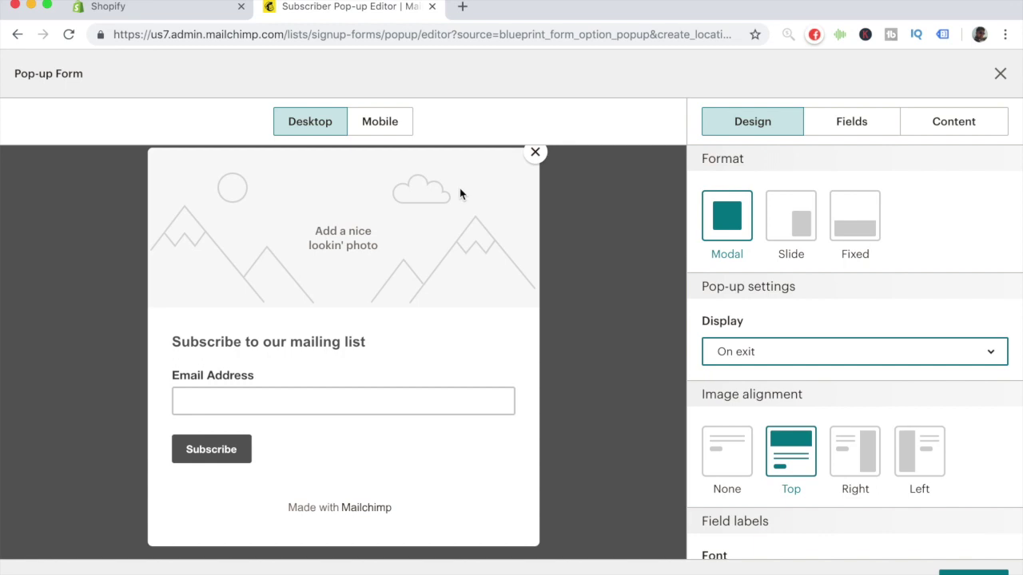
left_click(384, 405)
Try the Right and Left image alignments on the pop-up and return to Top.
scroll(756, 367, "down", 3)
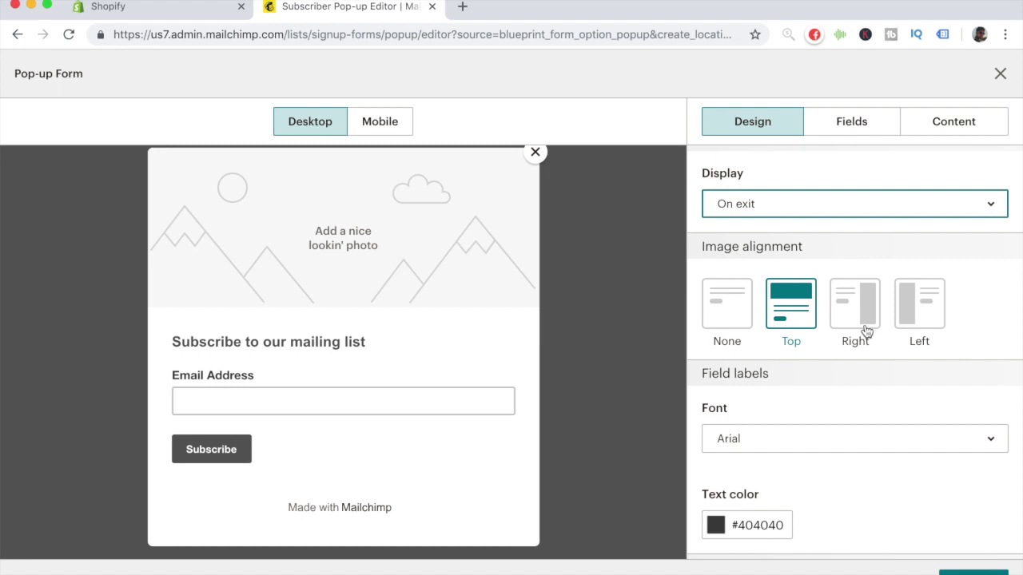
left_click(861, 319)
left_click(916, 318)
left_click(779, 322)
Review the pop-up's remaining design settings and available signup fields, and open its content settings.
scroll(780, 326, "down", 2)
scroll(780, 326, "down", 5)
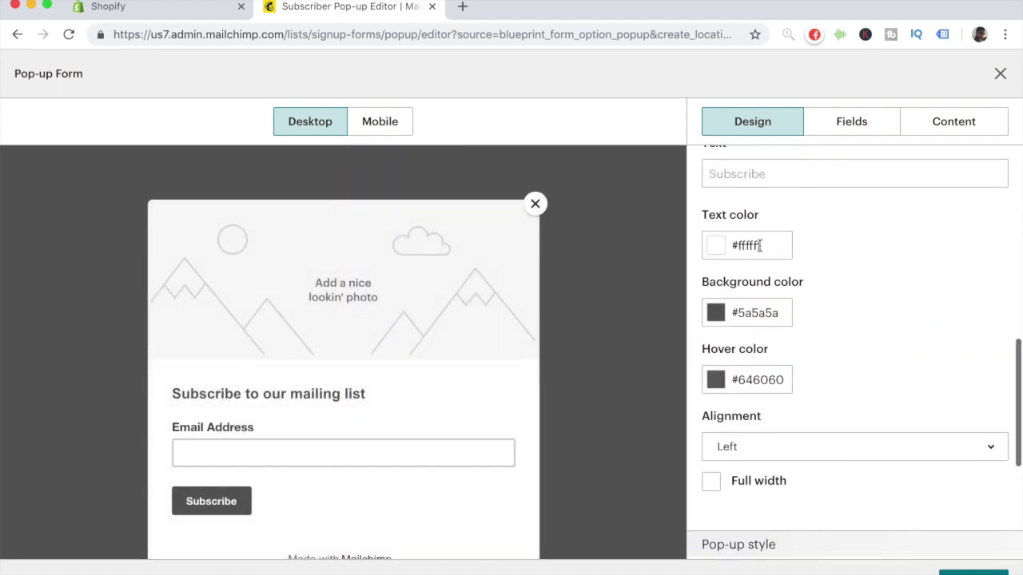
scroll(738, 329, "down", 1)
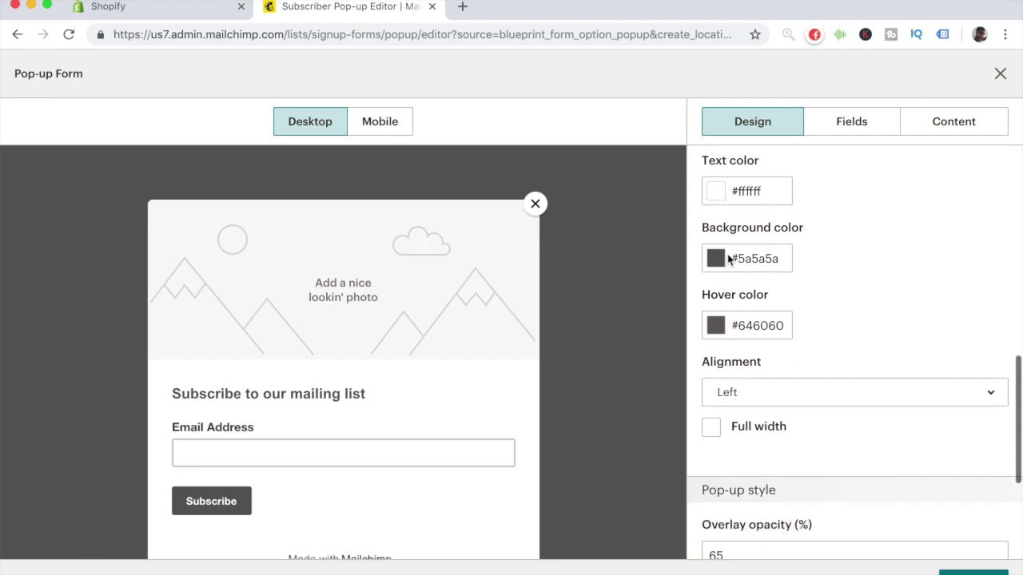
scroll(721, 272, "down", 3)
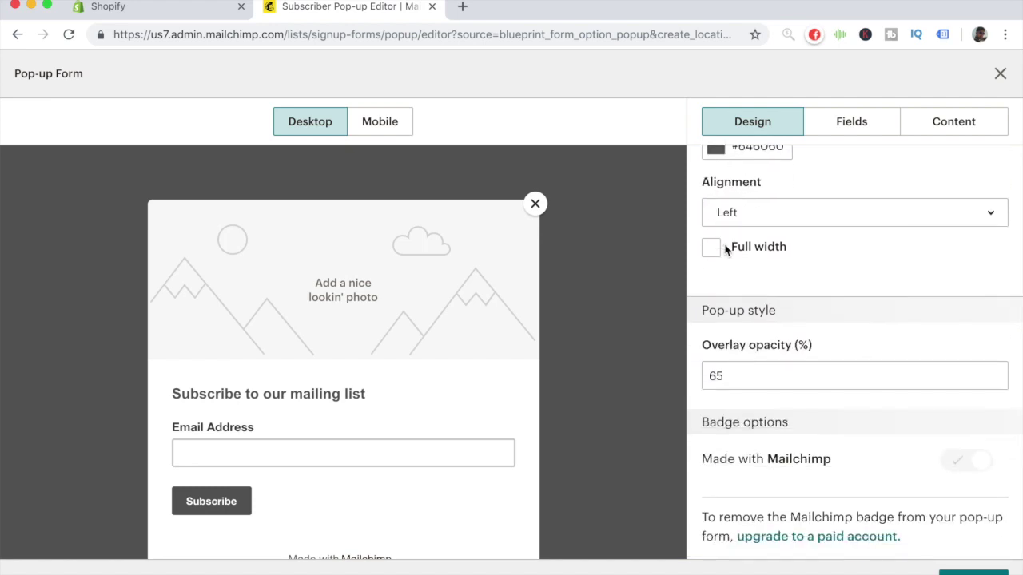
scroll(840, 338, "up", 6)
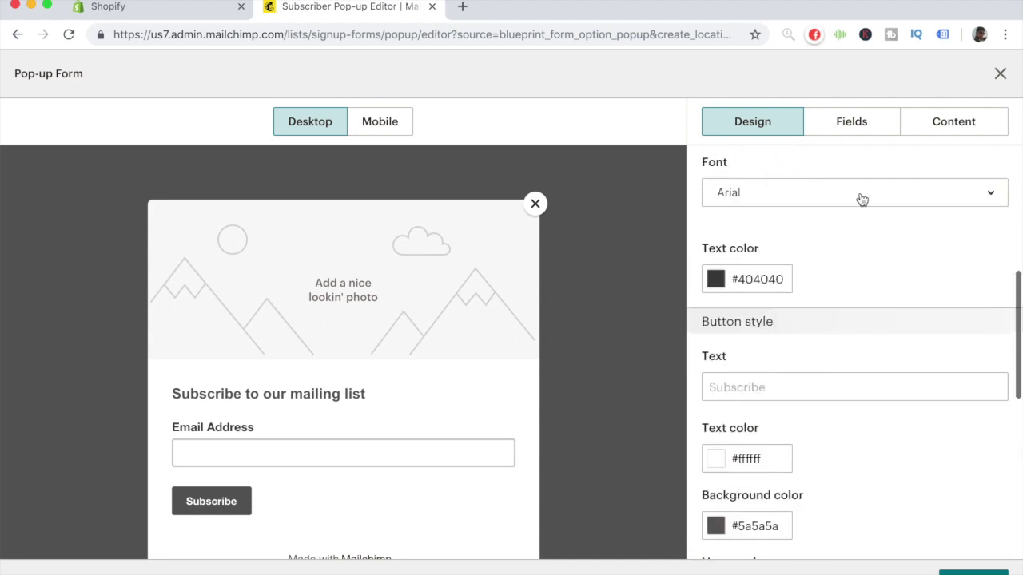
scroll(851, 225, "up", 2)
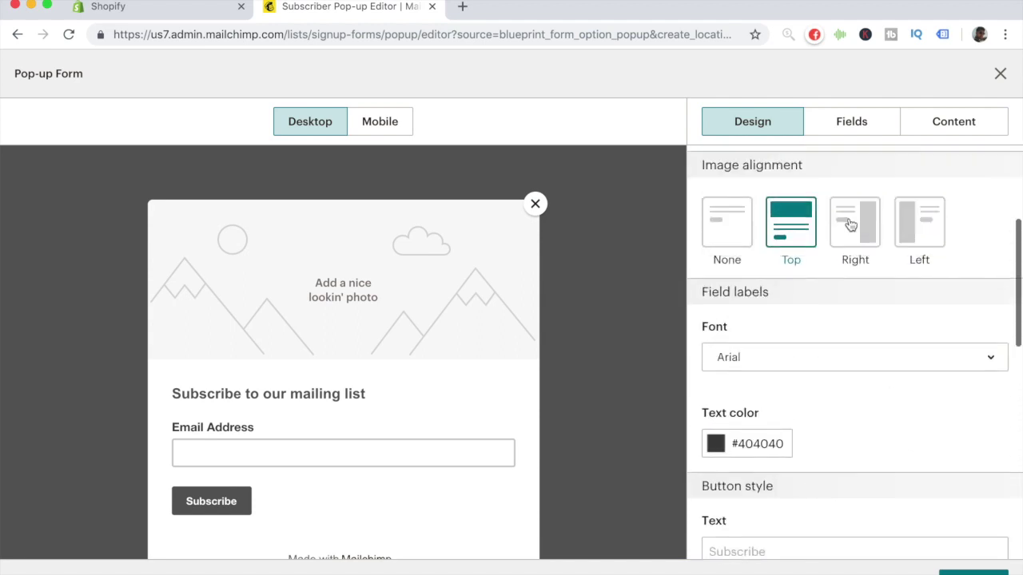
left_click(849, 125)
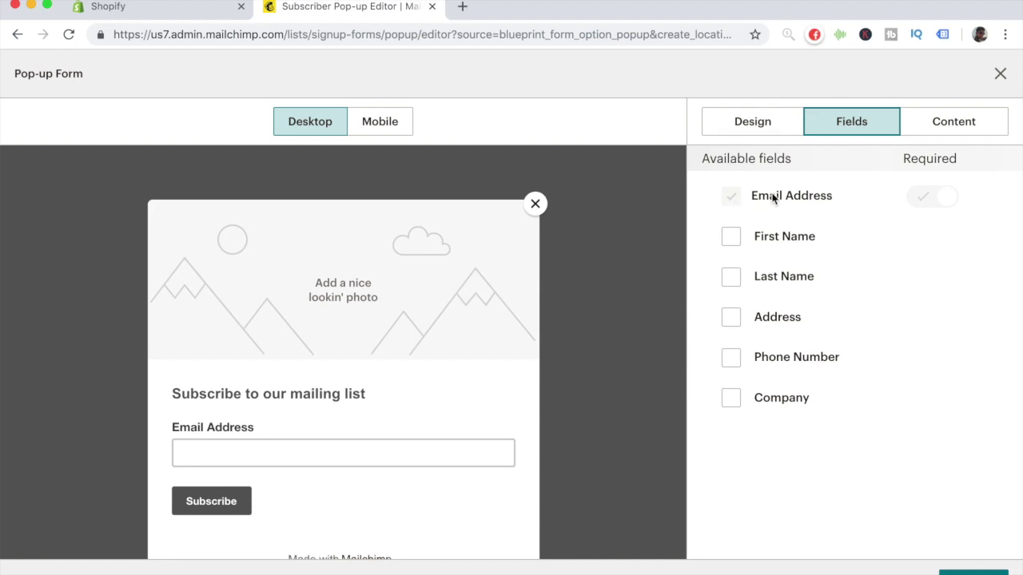
left_click(951, 129)
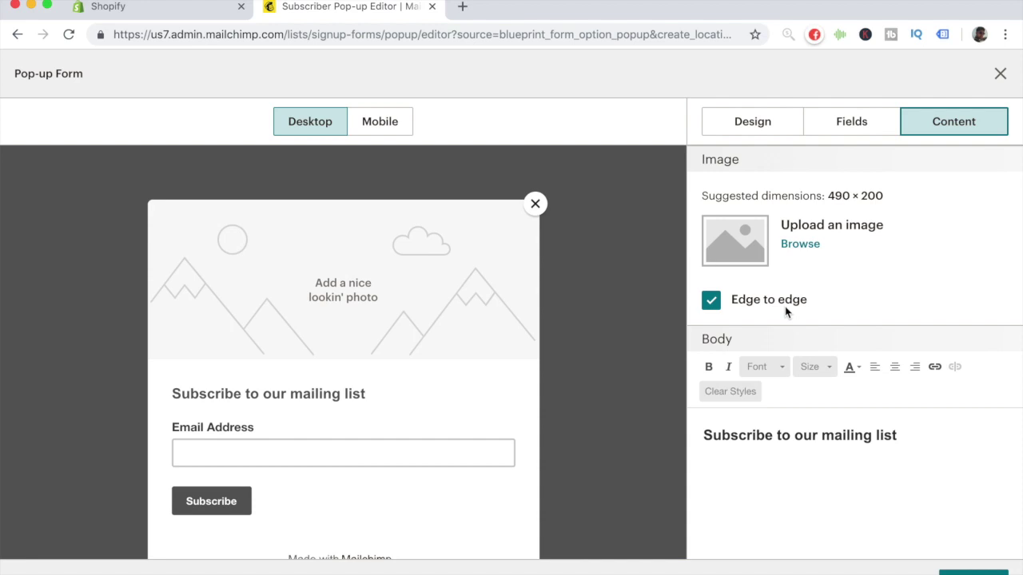
Change the pop-up's body text to "Subscribe now to get a 20% off coupon code on your next order with us!".
scroll(316, 285, "down", 2)
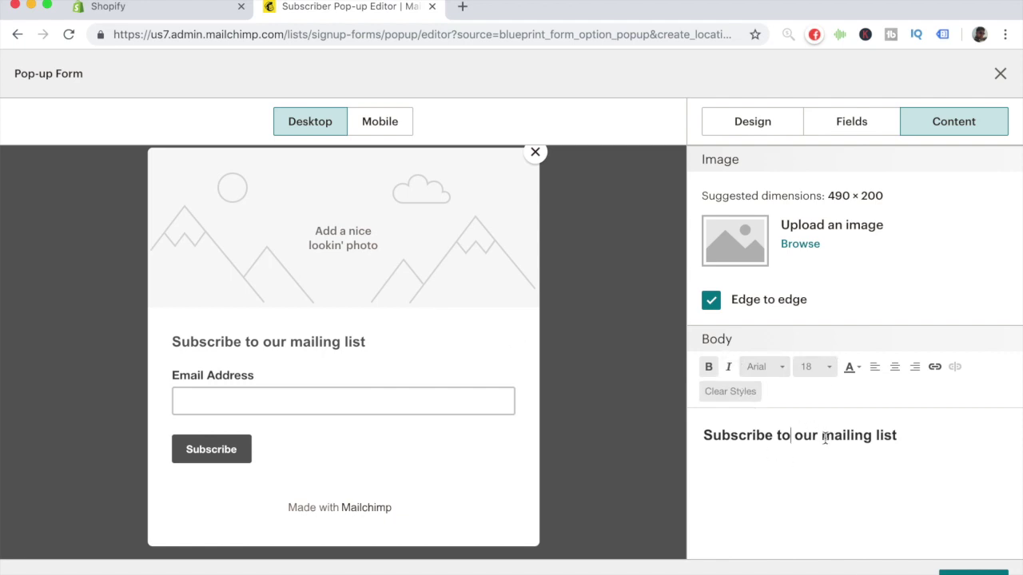
left_click_drag(909, 435, 777, 437)
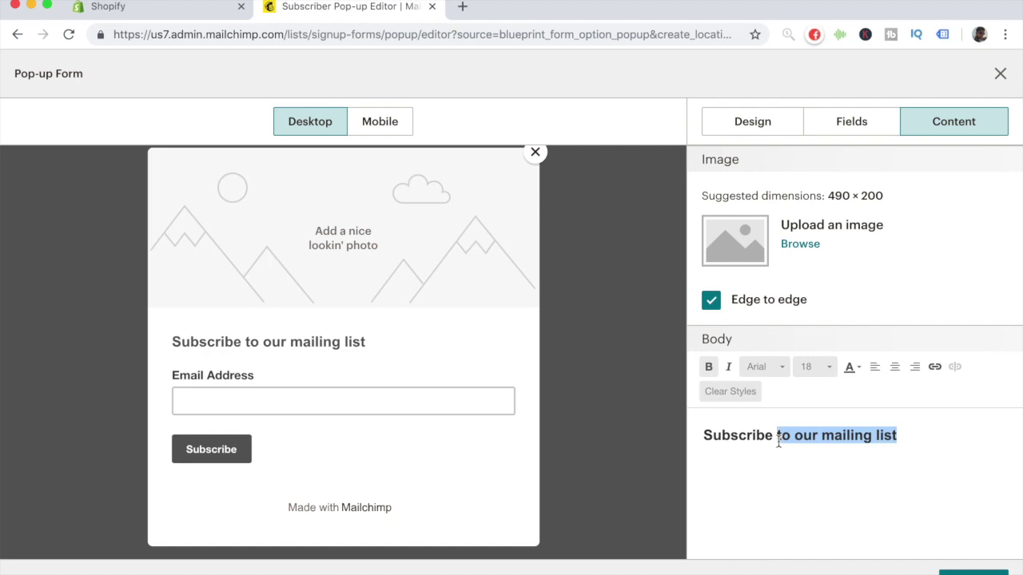
left_click(906, 464)
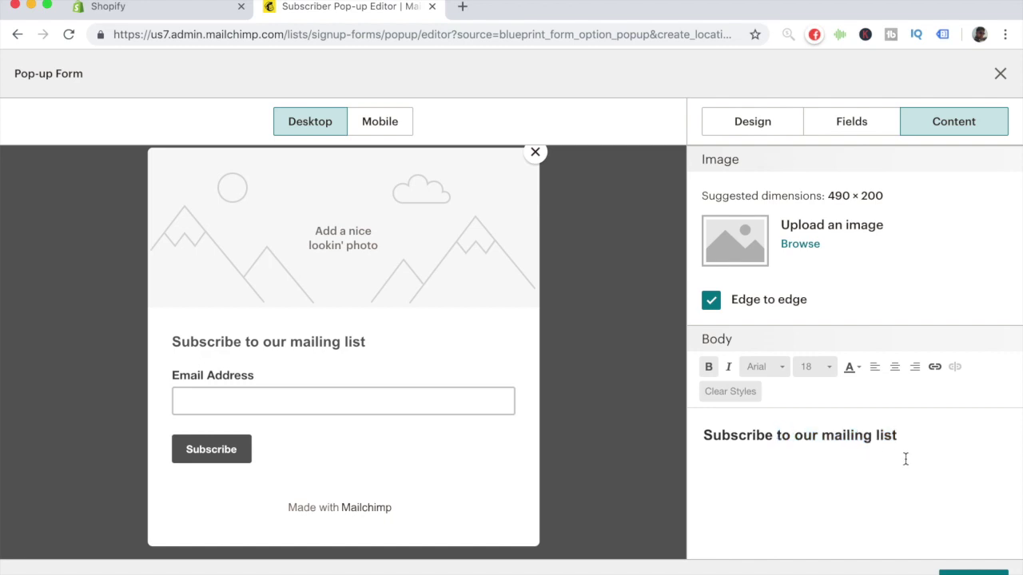
left_click(779, 437, "shift")
left_click(778, 438, "shift")
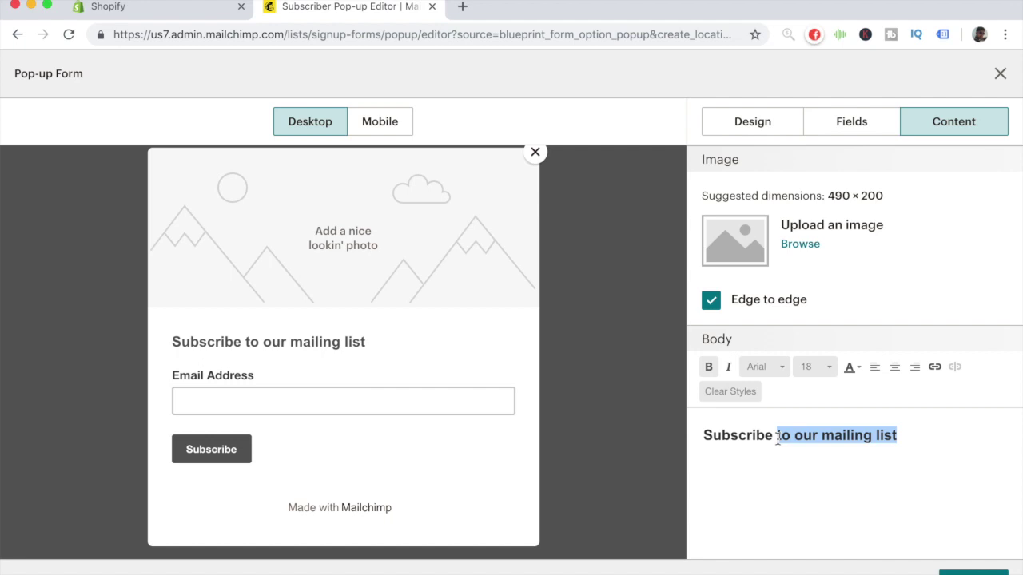
type("now to get")
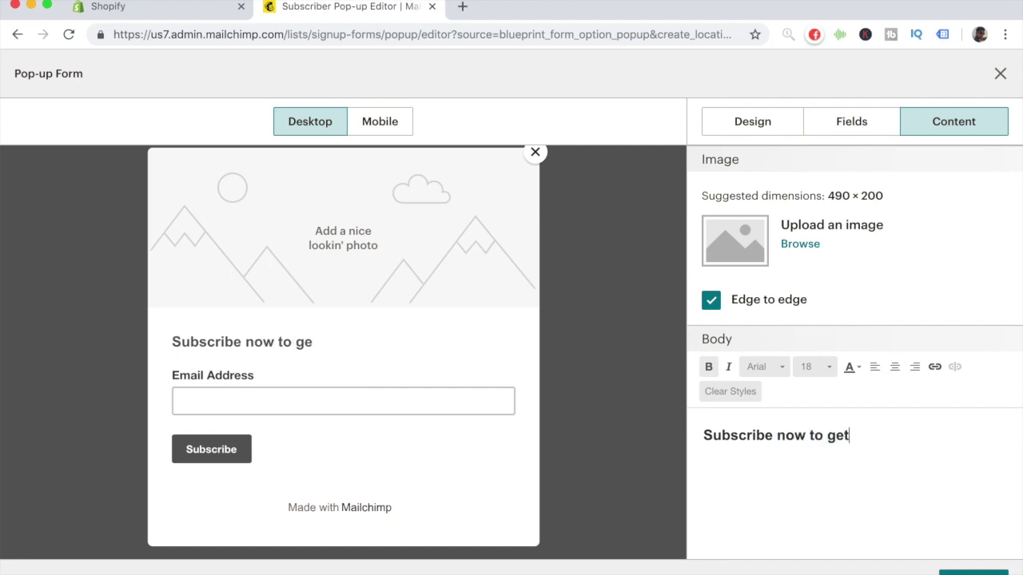
type(" a 20% off coupo")
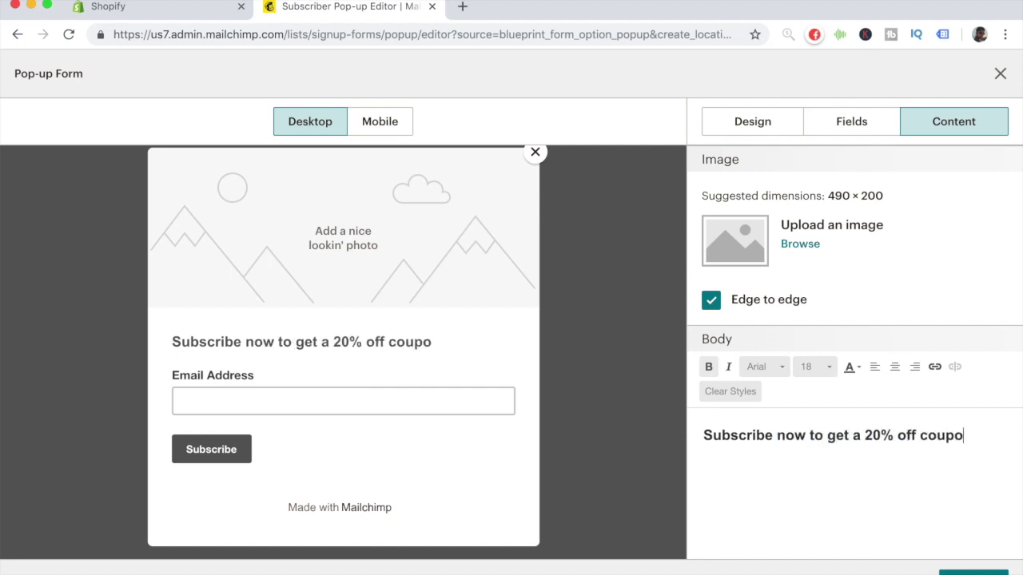
type("n code on your")
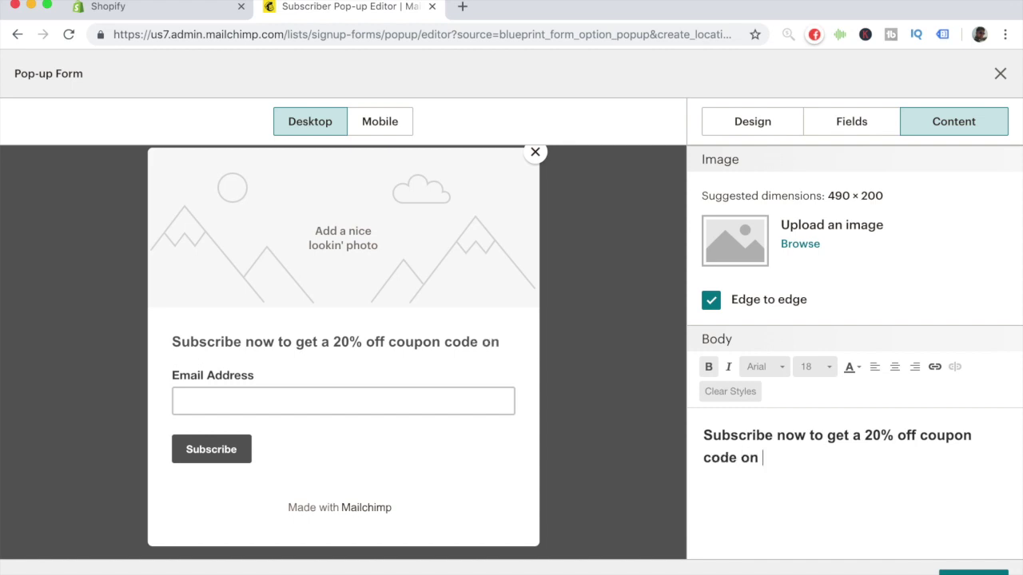
key("BackSpace")
type("ur next order with us!")
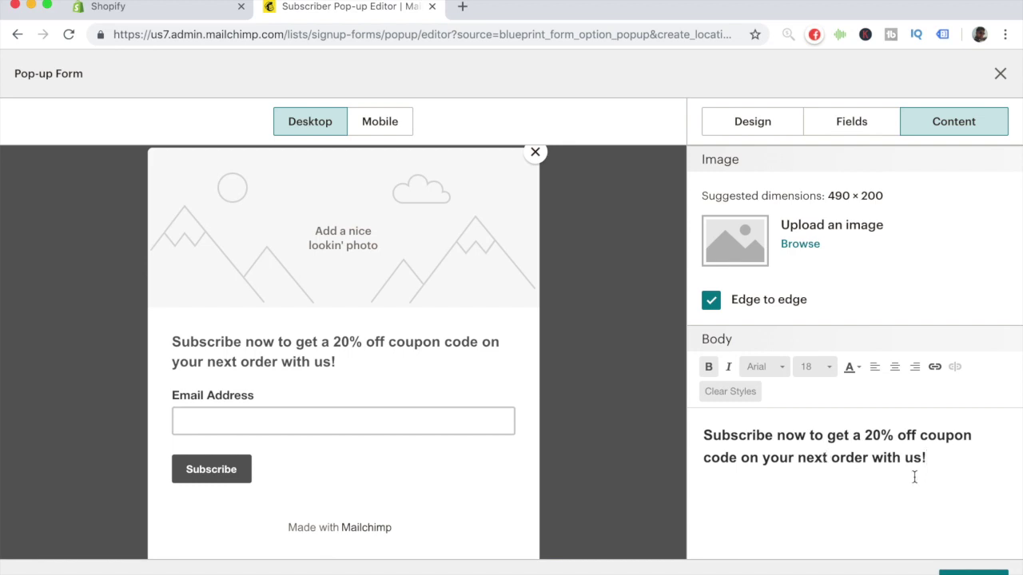
Replace the entire body text with the heading "Dog Lovers get BIG coupons!" and start a new line below it.
left_click_drag(929, 462, 690, 441)
type("Dog ")
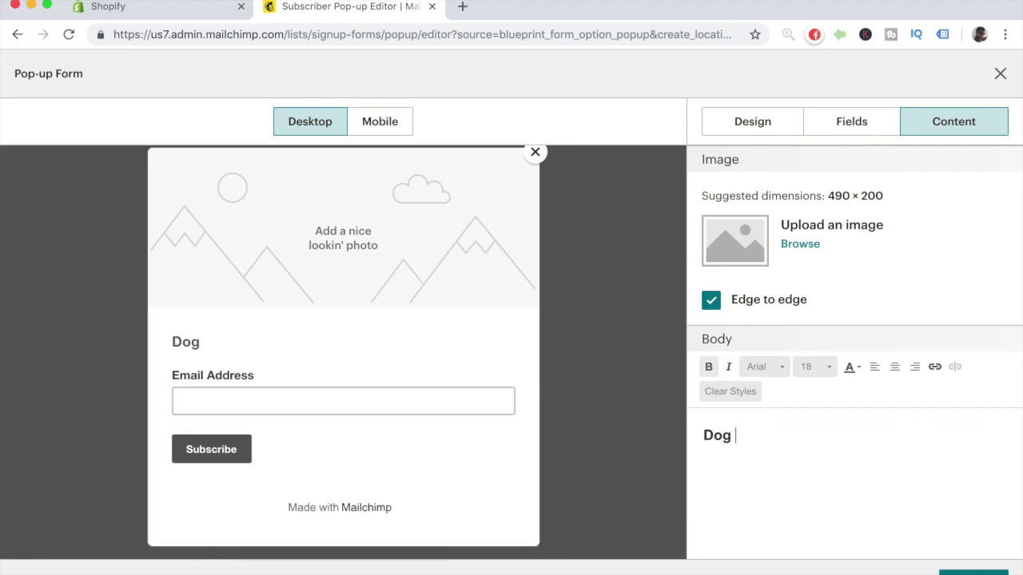
type("Lovers get BIG coupons")
key("Return")
key("BackSpace")
type("!")
key("Return")
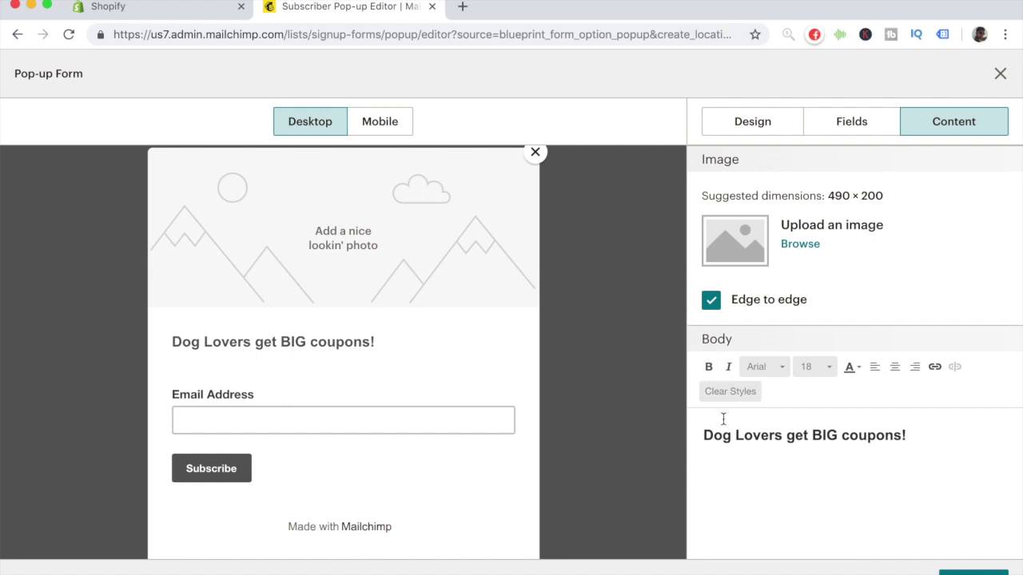
Add "Subscribe to our e-mail list to get a 20% off coupon code on your next purchase with us!" below the heading.
type("Subscribe to our e-mail list to get a 20% off co")
type("upon code y")
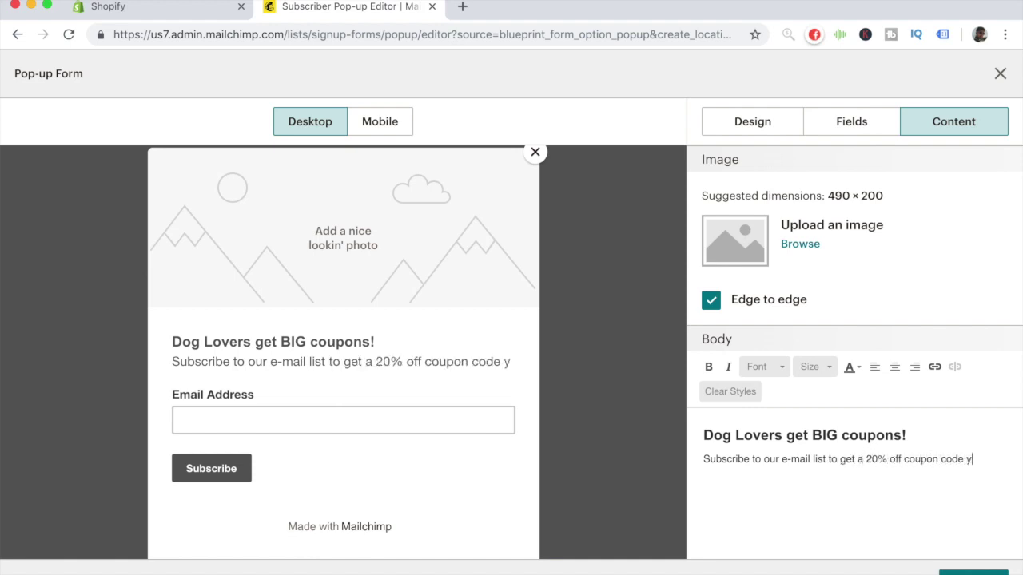
key("BackSpace")
type("on your next purca")
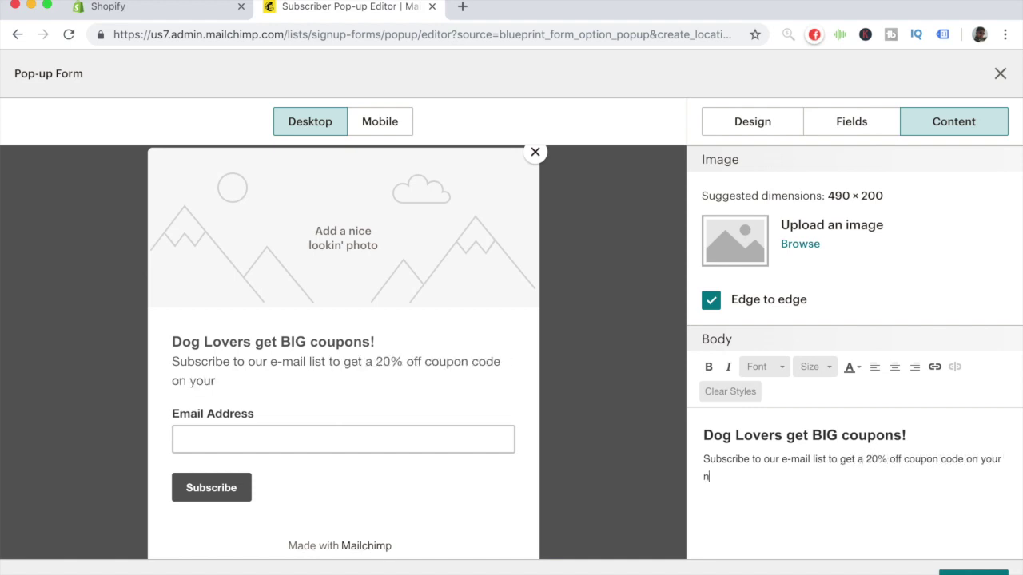
key("BackSpace")
type("hase with us!")
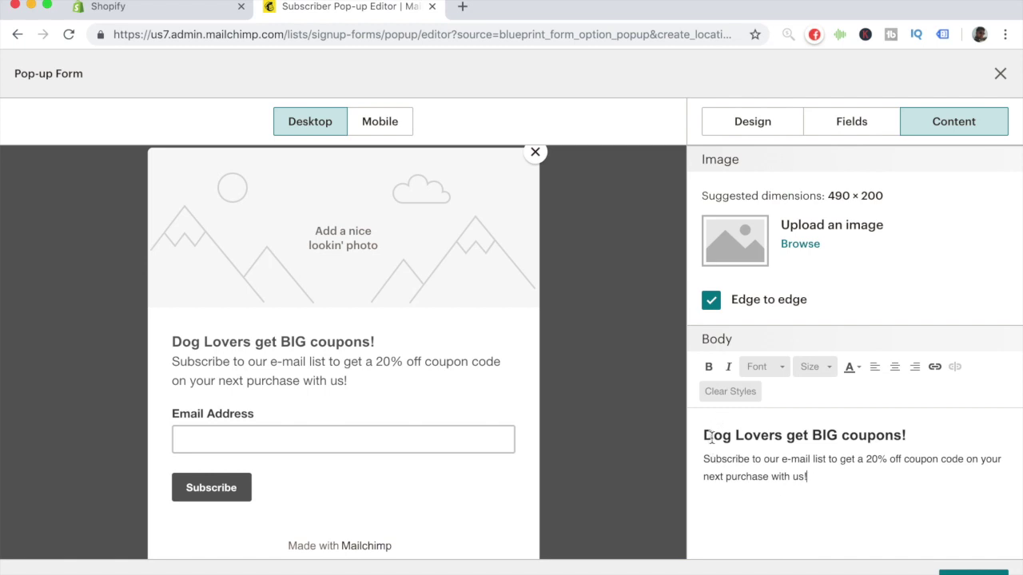
Publish the finished pop-up form to the Disco Dancer site.
left_click_drag(704, 436, 784, 440)
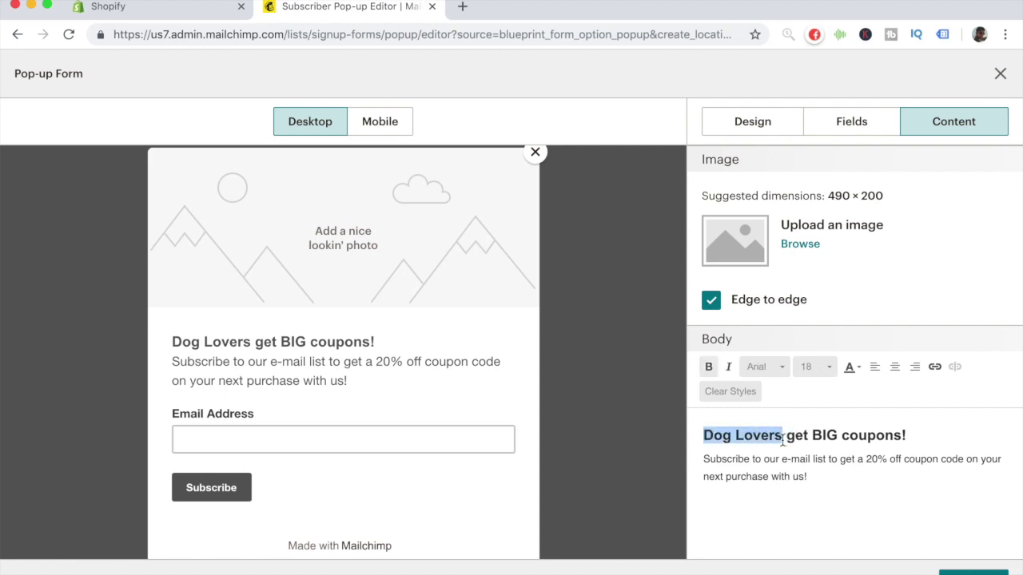
left_click(786, 484)
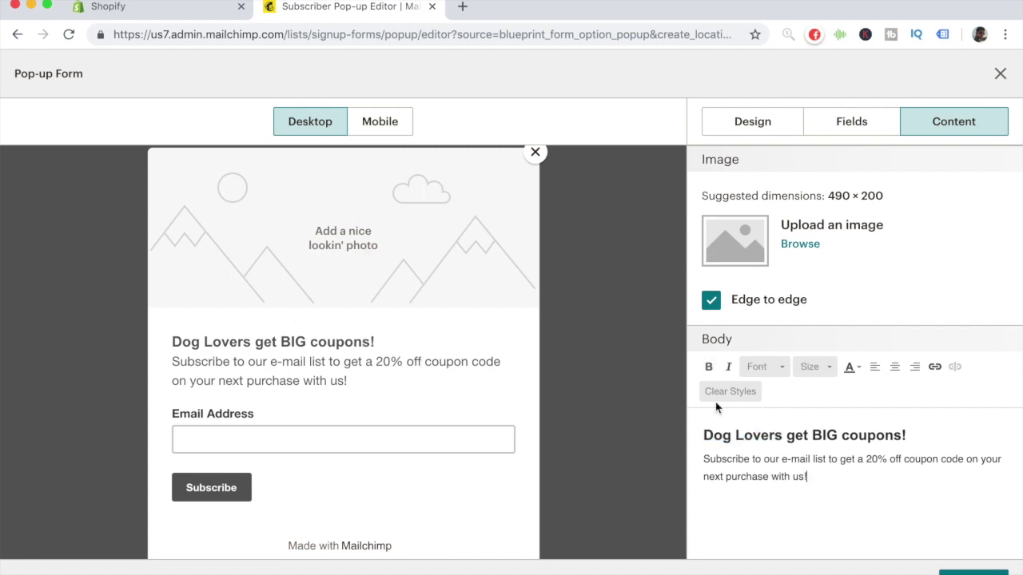
left_click(973, 572)
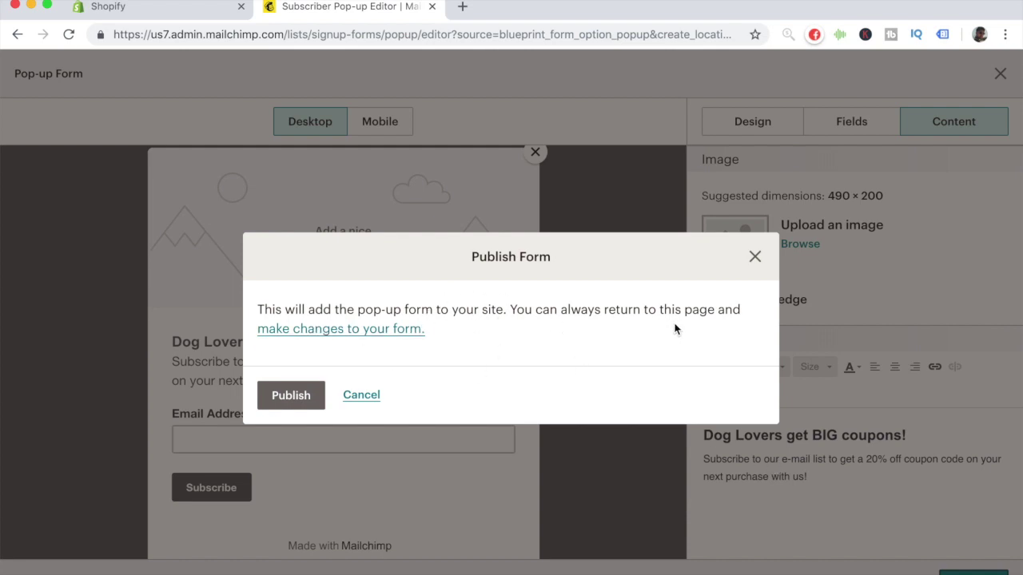
left_click(304, 399)
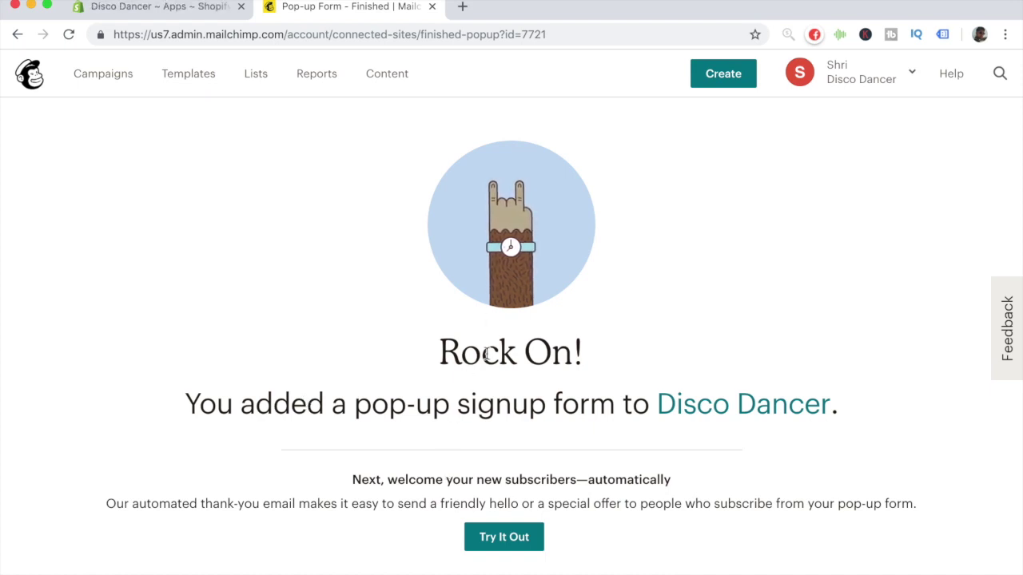
Switch to the Shopify admin, open the Disco Dancer online store and look through its home page to check the pop-up.
left_click(200, 6)
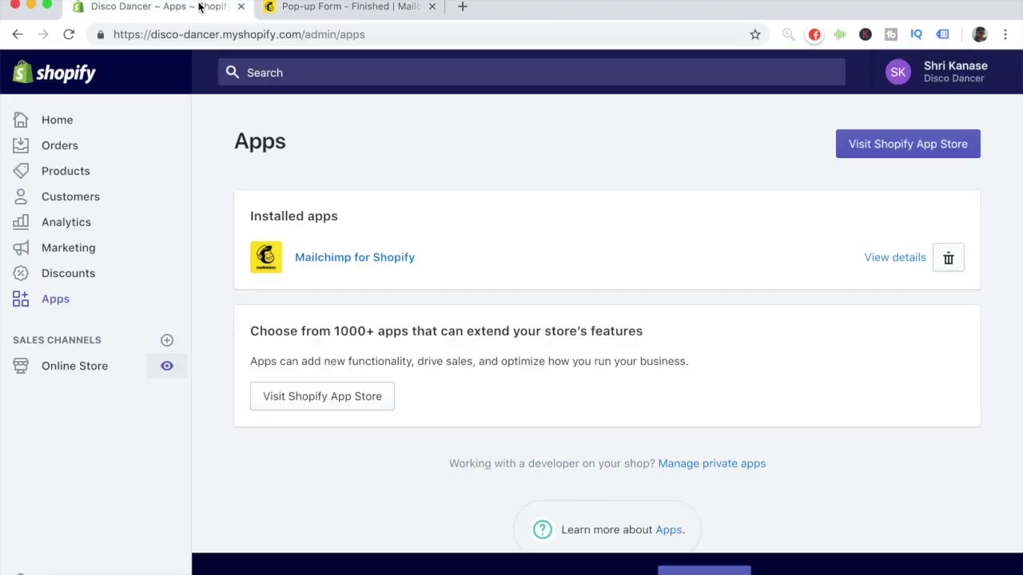
left_click(167, 367)
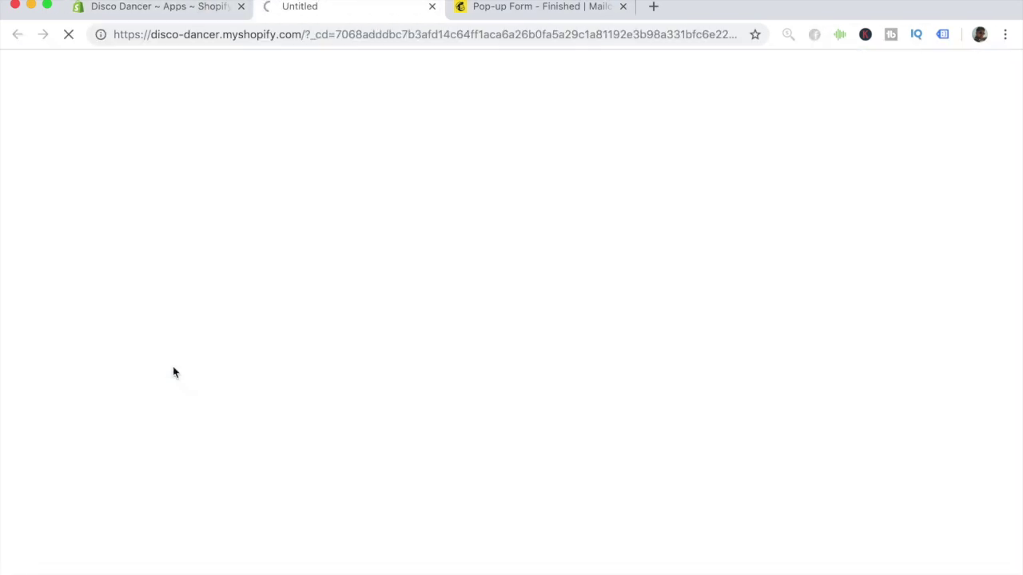
scroll(283, 380, "down", 1)
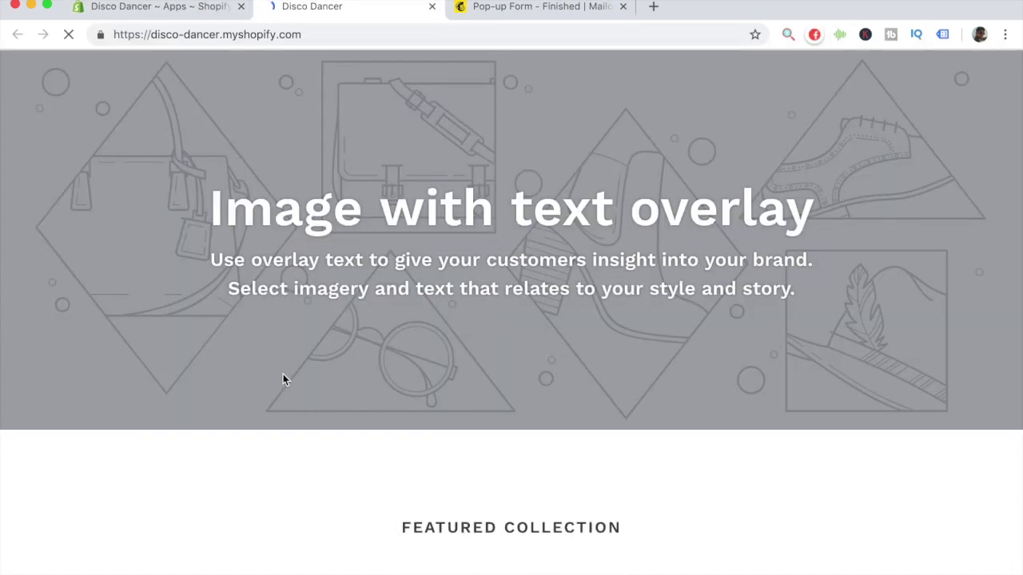
scroll(283, 380, "down", 6)
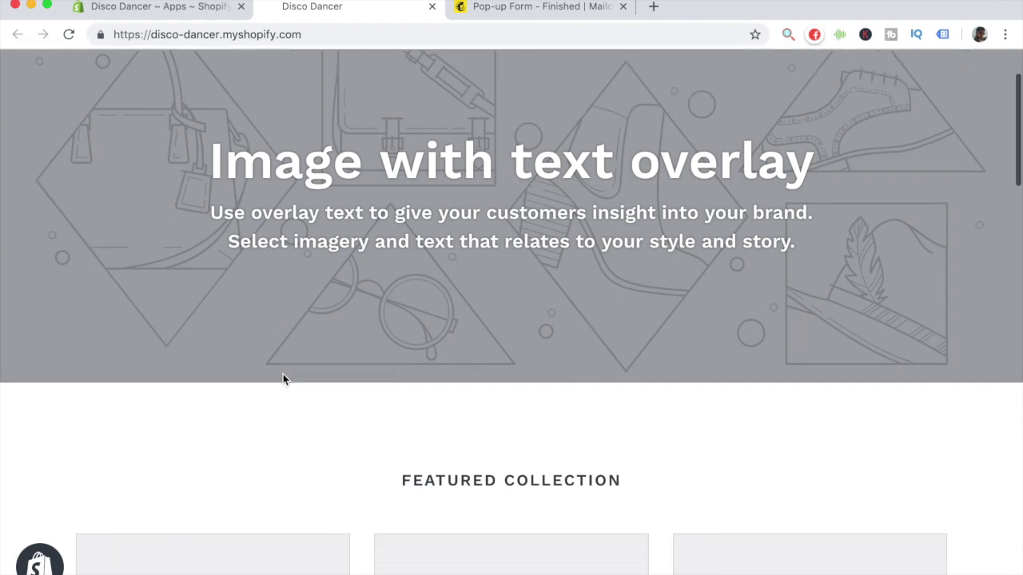
scroll(283, 380, "up", 2)
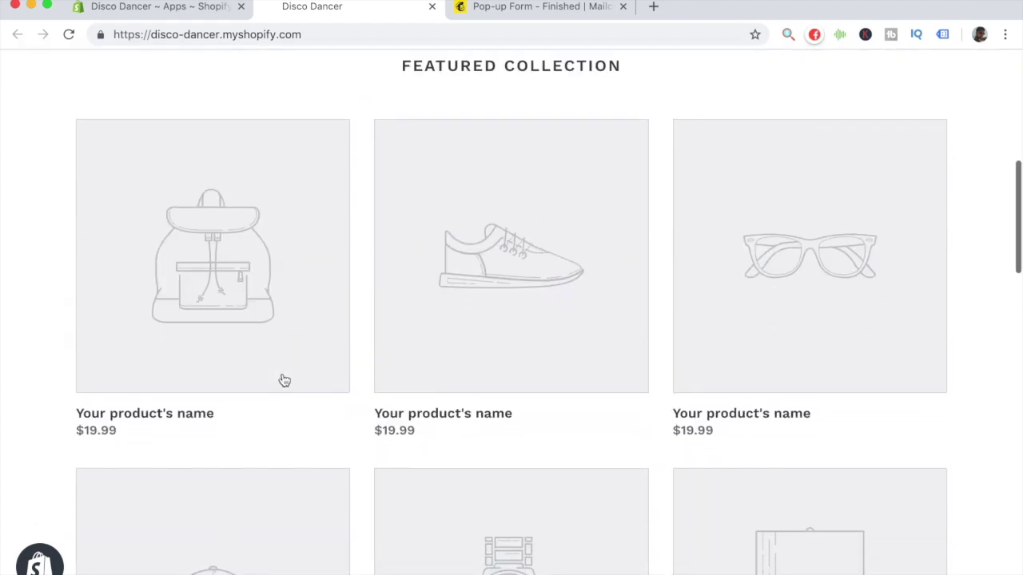
scroll(283, 380, "up", 2)
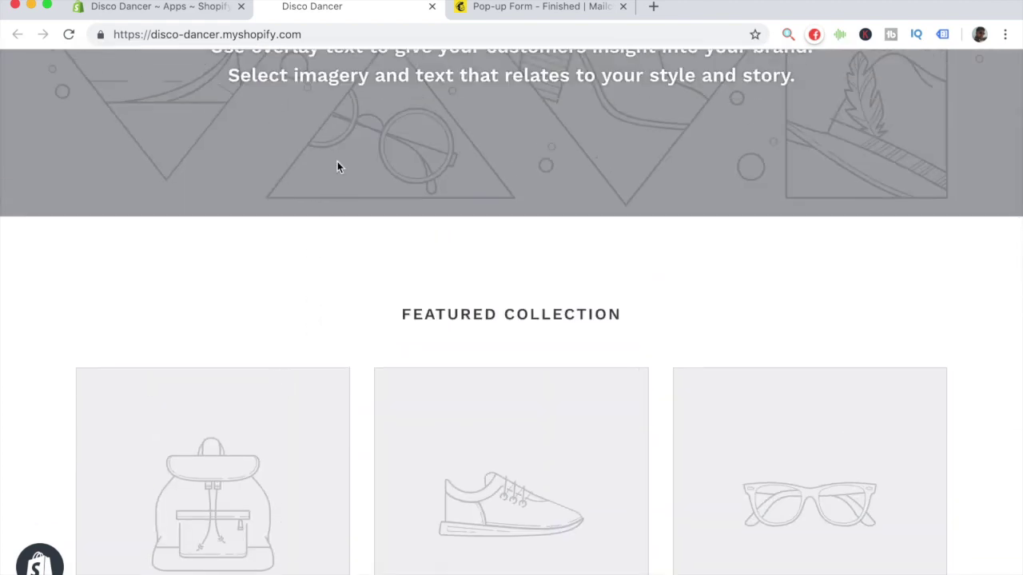
Trigger the exit pop-up on the Disco Dancer storefront to check the signup form, and close the storefront.
scroll(368, 372, "down", 6)
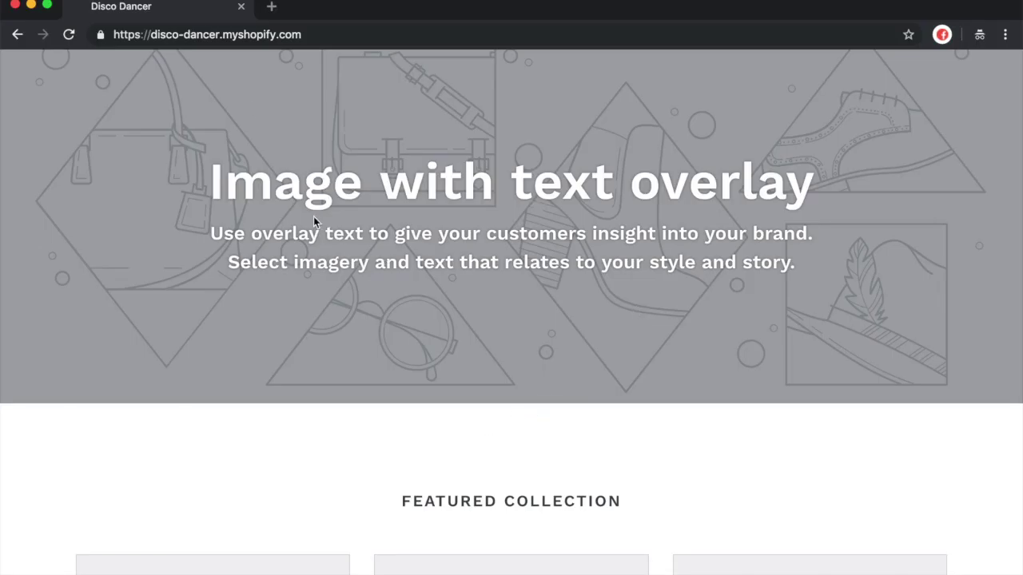
mouse_move(240, 10)
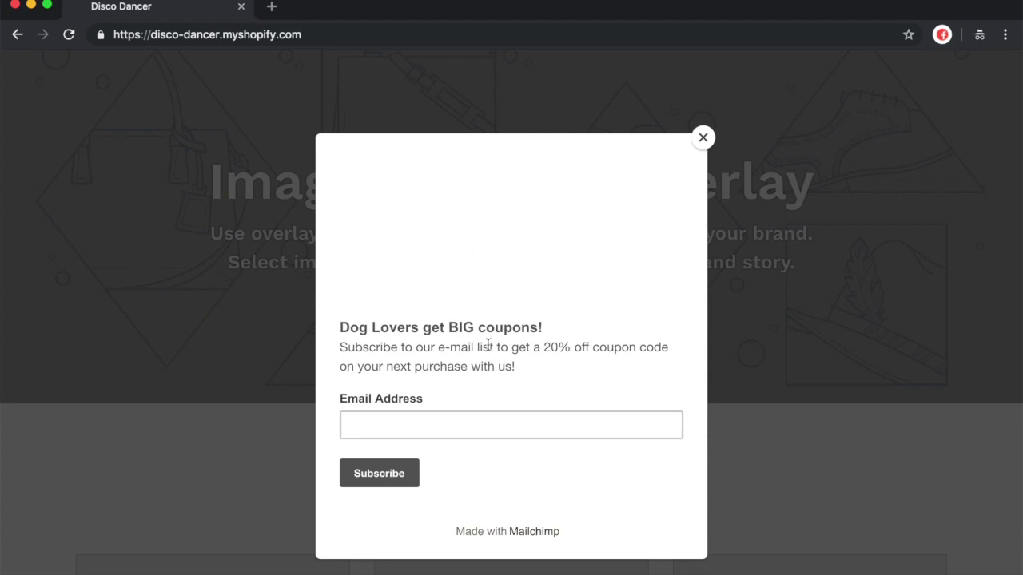
left_click(240, 7)
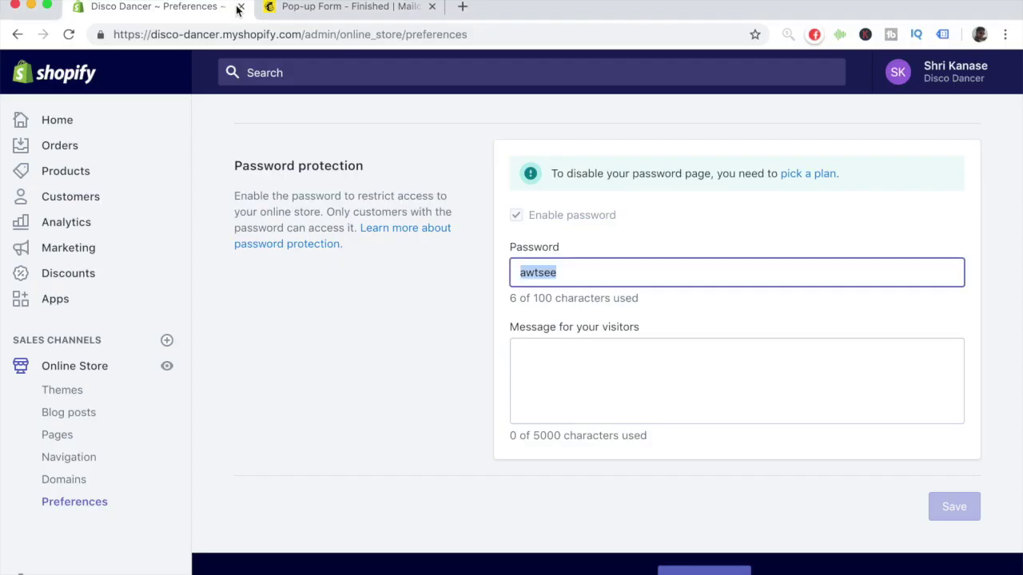
Switch to Mailchimp, view the subscriber lists and open the campaigns overview.
left_click(355, 8)
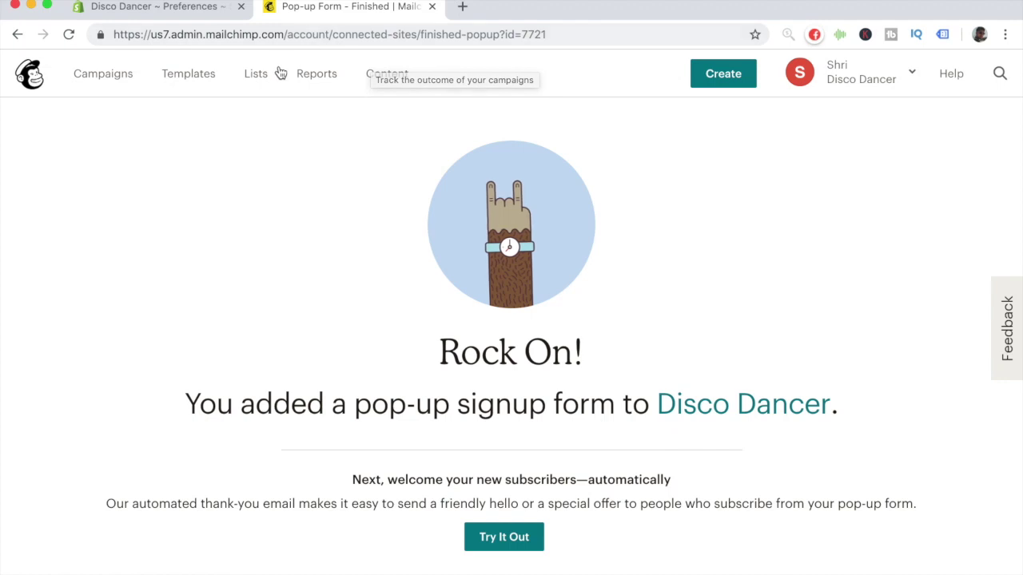
left_click(257, 82)
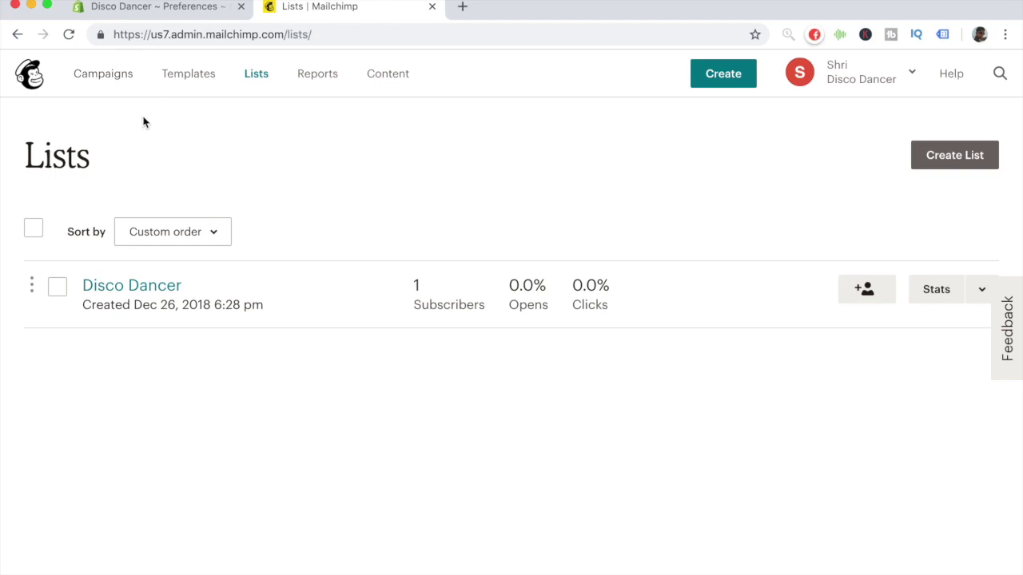
left_click(128, 75)
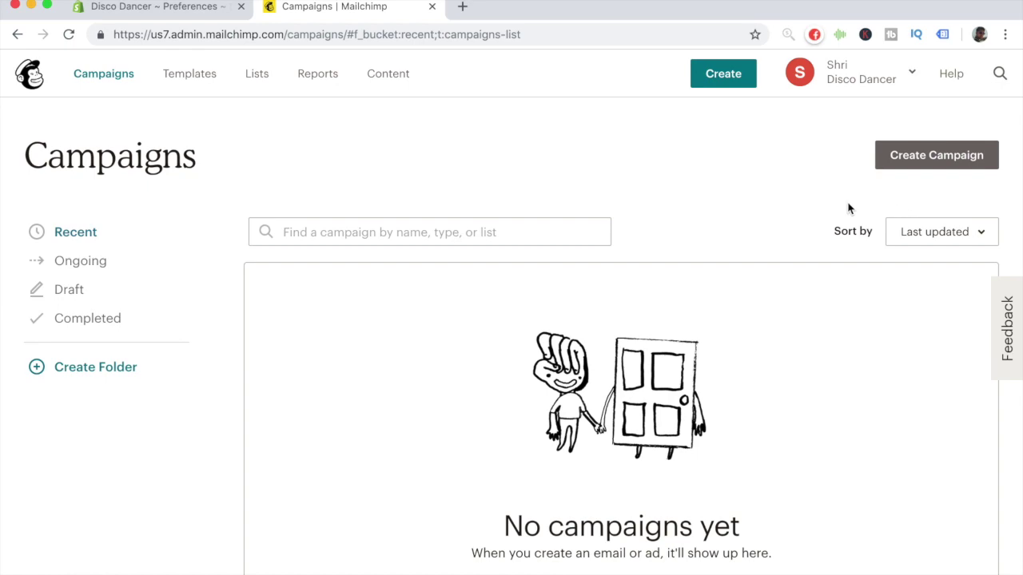
Start a new automated email campaign and show the e-commerce automation types.
left_click(900, 159)
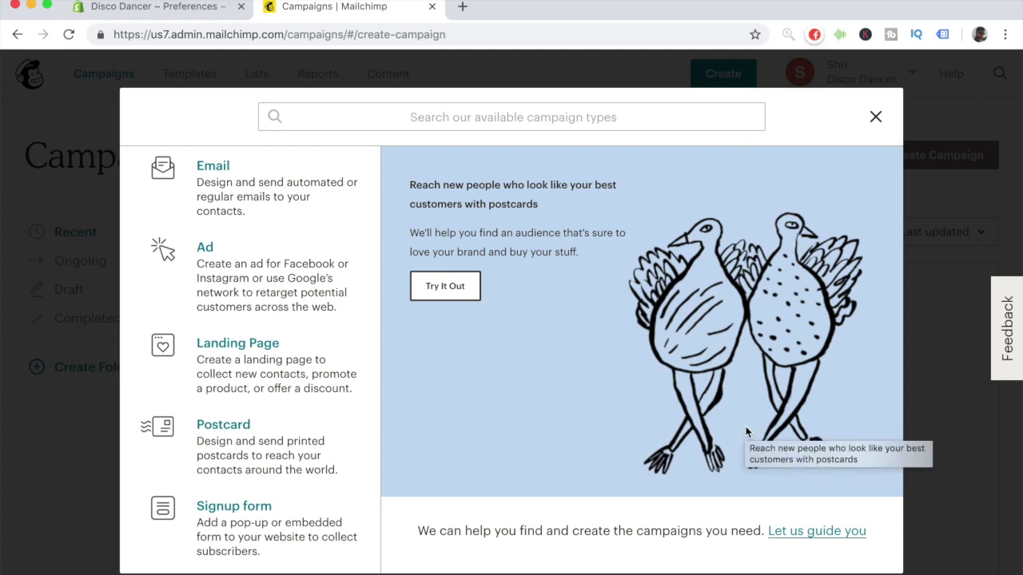
left_click(308, 175)
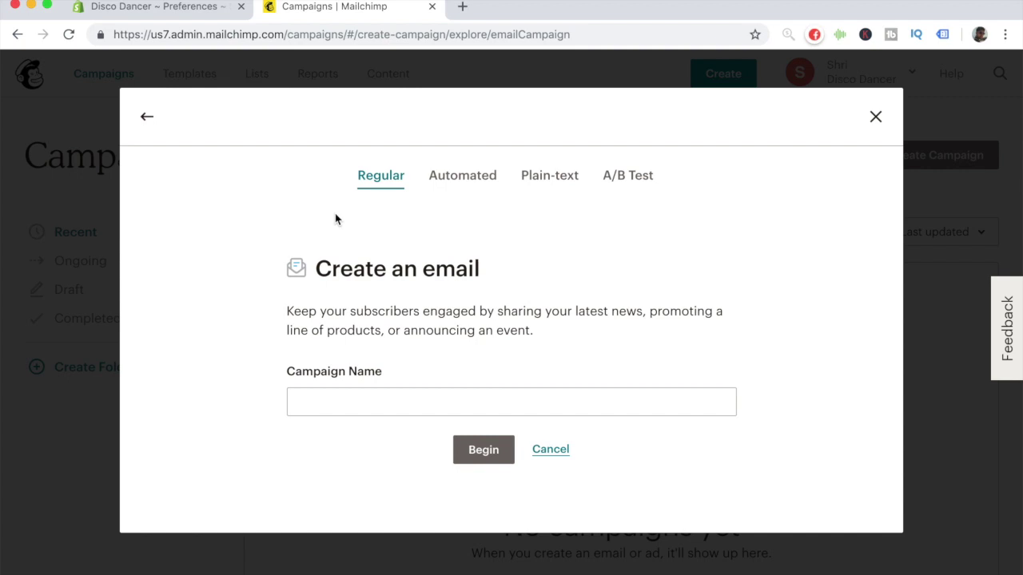
left_click(460, 180)
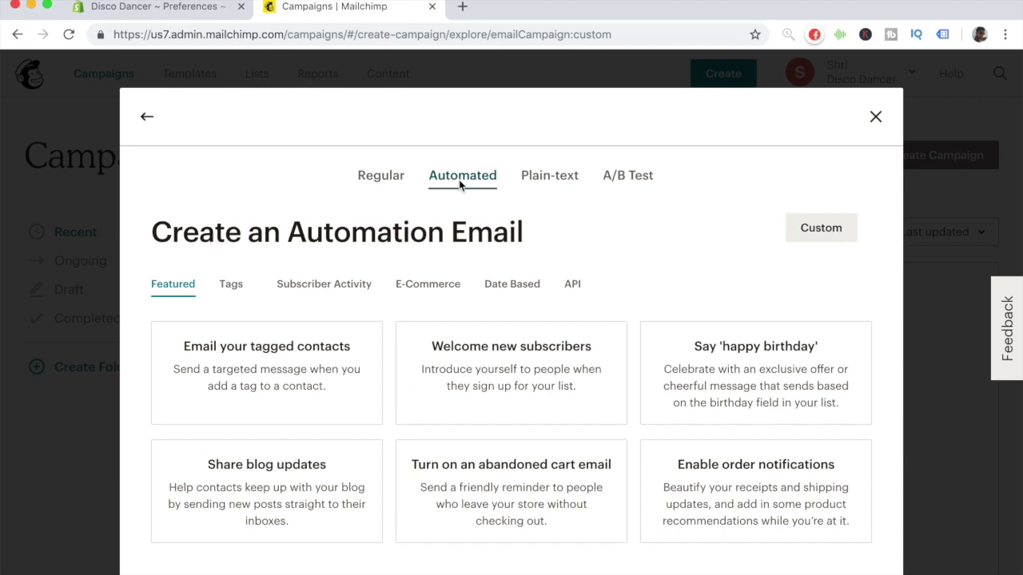
scroll(490, 212, "down", 1)
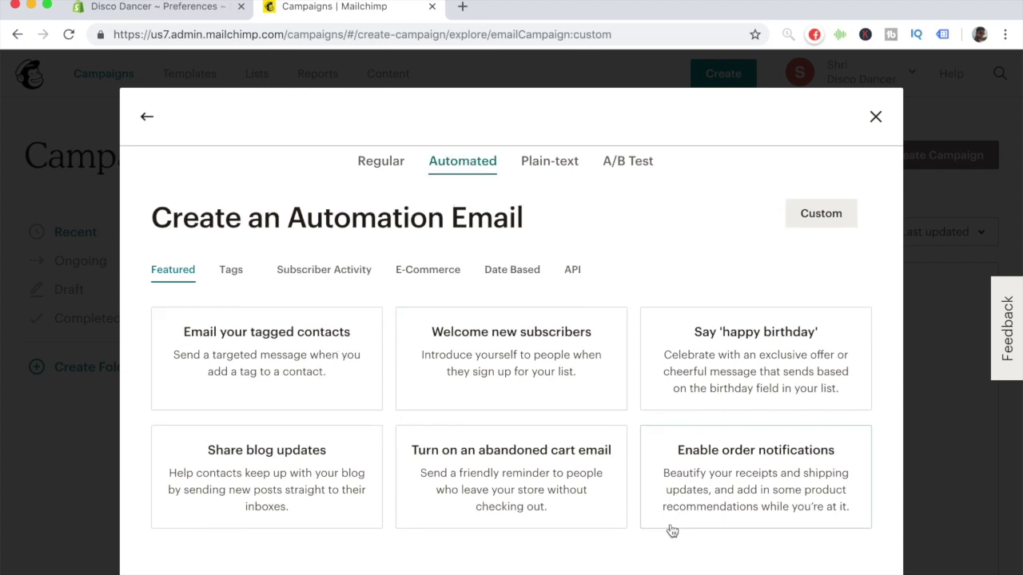
left_click(424, 274)
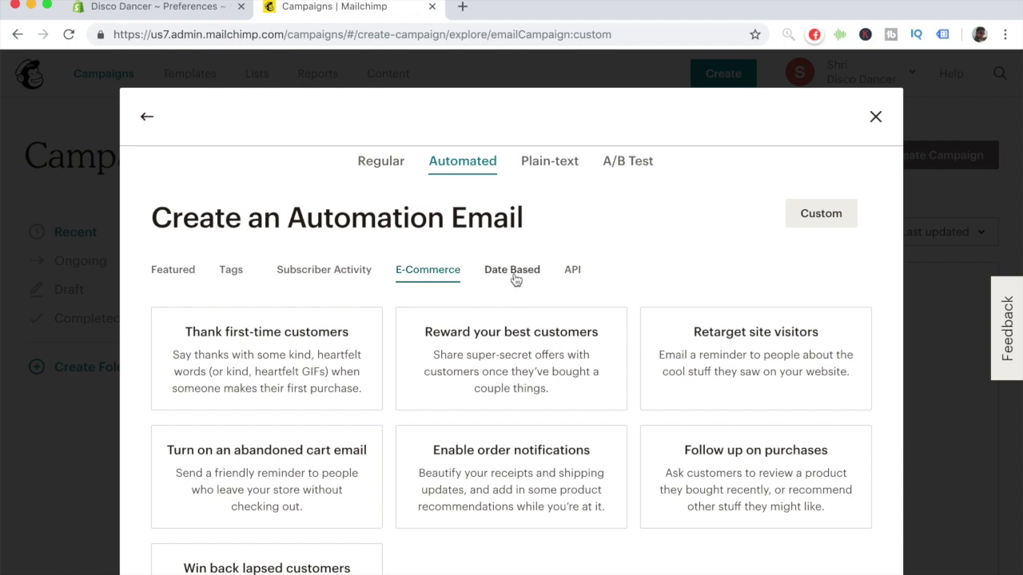
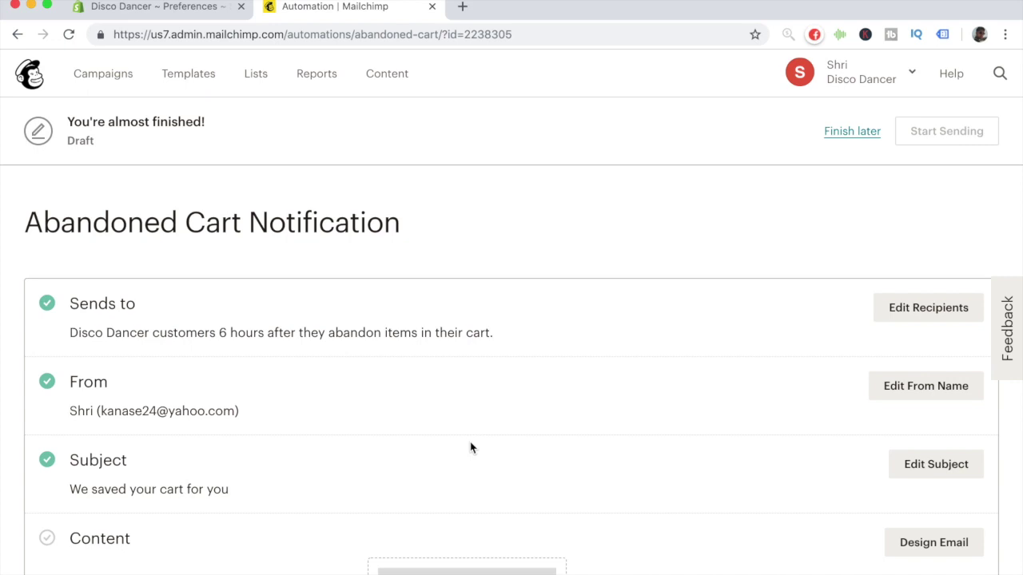
Review the abandoned cart notification and design its email with the Basic Abandoned Cart template.
scroll(473, 408, "down", 5)
scroll(474, 370, "up", 2)
scroll(511, 367, "down", 2)
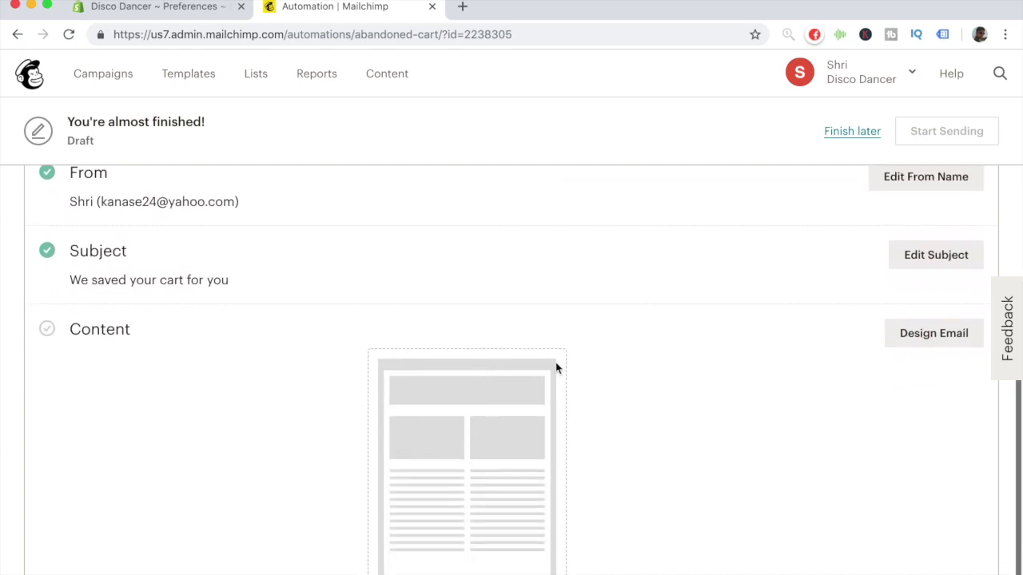
left_click(934, 343)
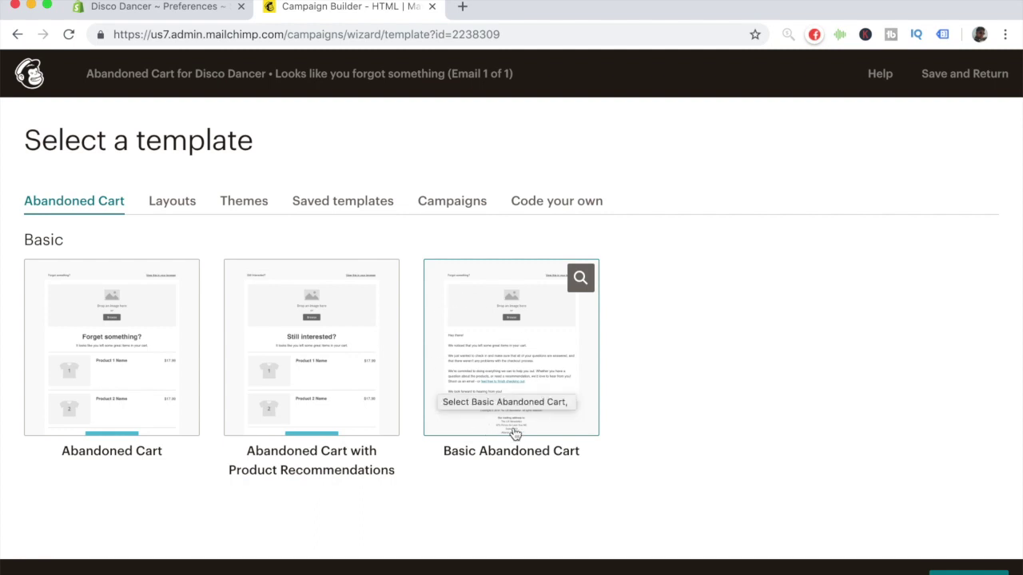
left_click(484, 397)
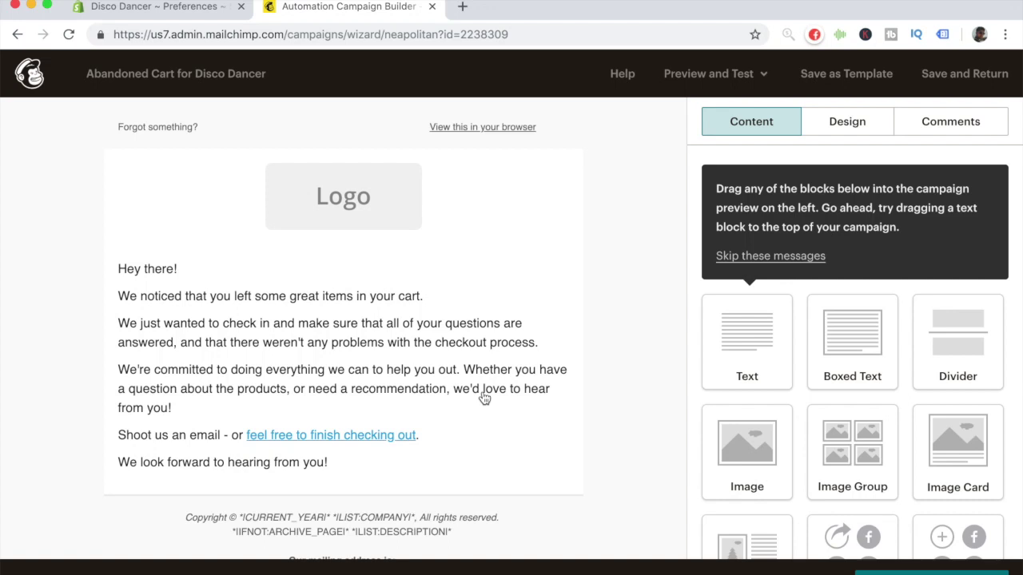
Add "Remember, our products are very limited and we can only hold them for a few more hours!" below the finish checking out line.
left_click(478, 393)
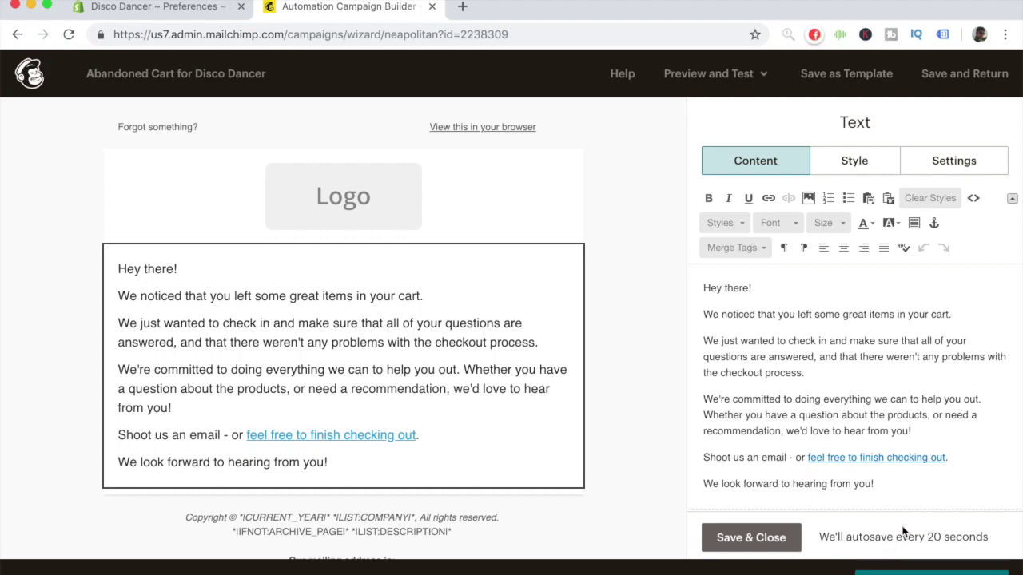
left_click(965, 466)
key("Return")
type("Remember, our products are ")
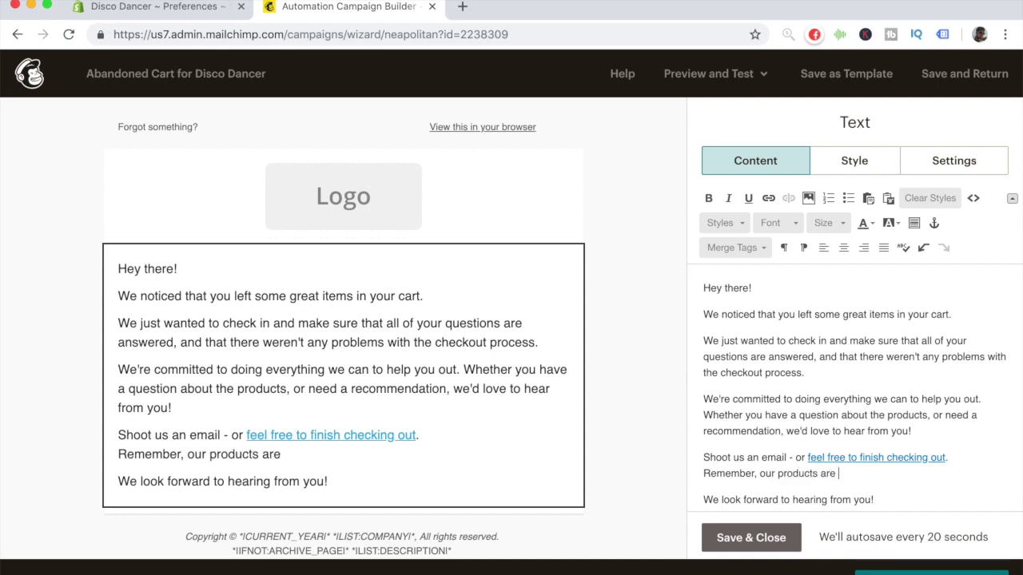
type("very limited and we can only hold them on")
key("BackSpace")
key("BackSpace")
key("BackSpace")
type("f")
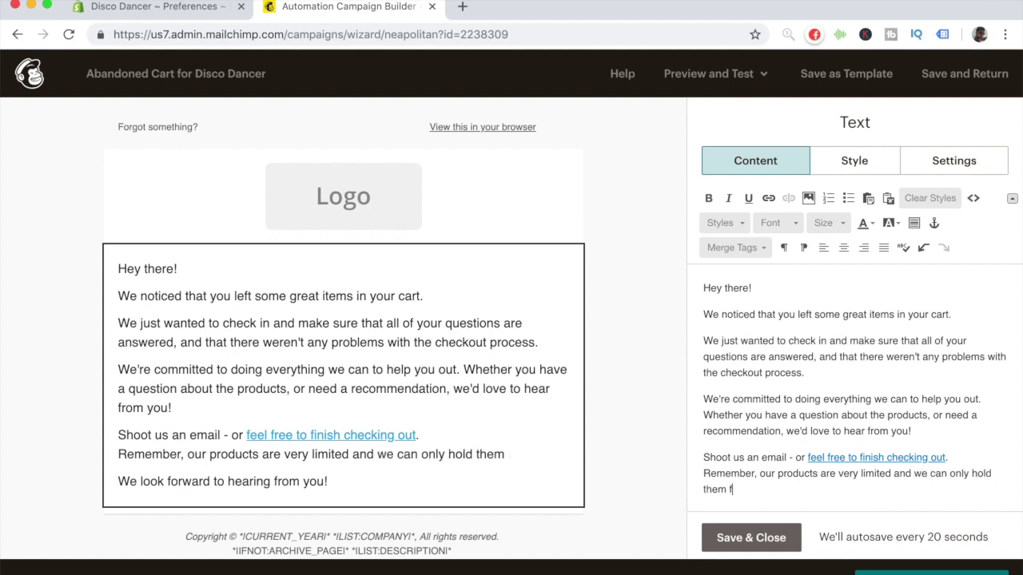
type("or a few more hours!")
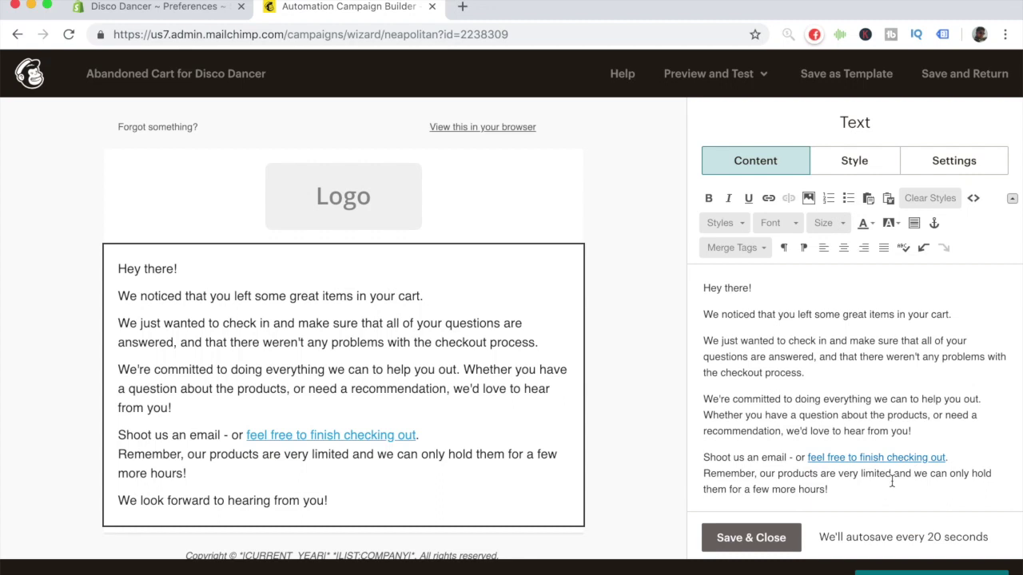
Insert a blank line above the limited-products reminder and save the email's text block.
left_click(949, 458)
key("Return")
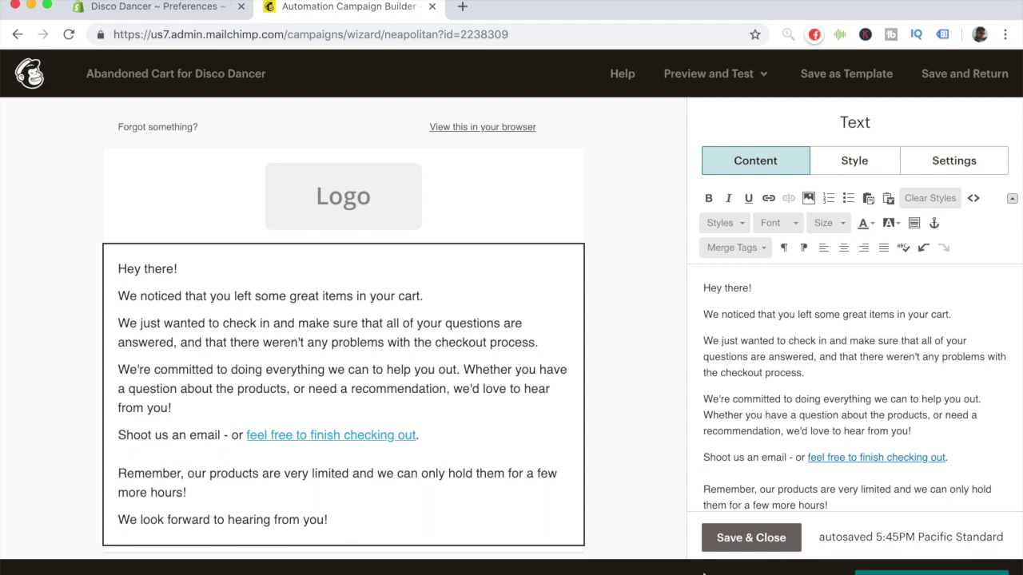
left_click(725, 544)
scroll(723, 542, "down", 1)
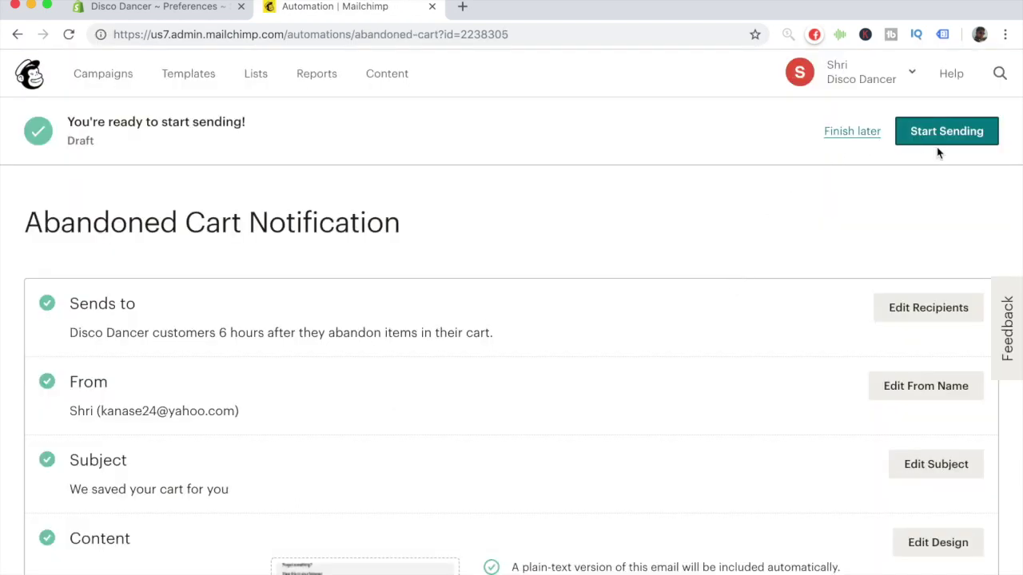
Start sending the abandoned cart automation for Disco Dancer and return to the campaigns overview.
left_click(943, 131)
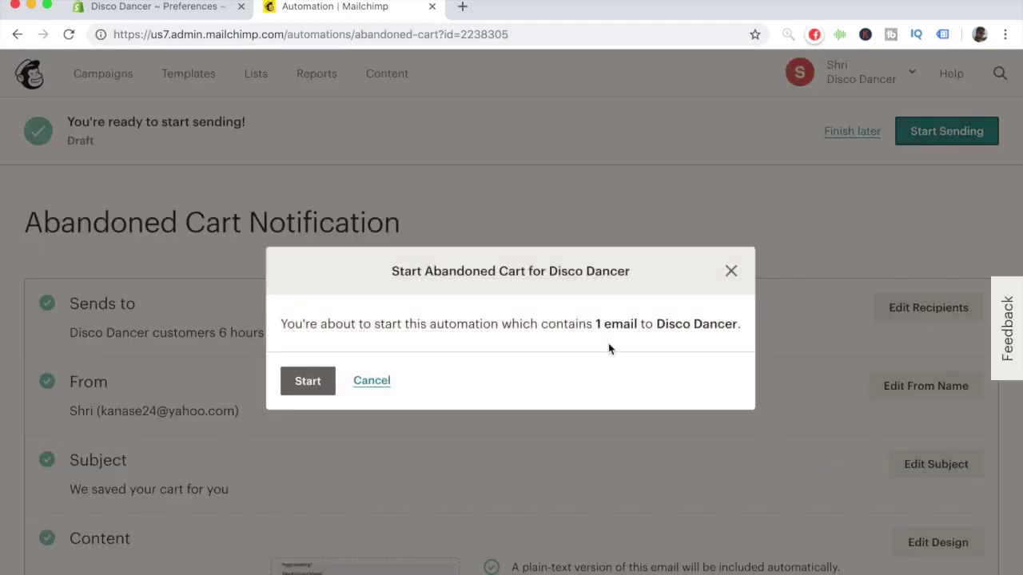
left_click(313, 389)
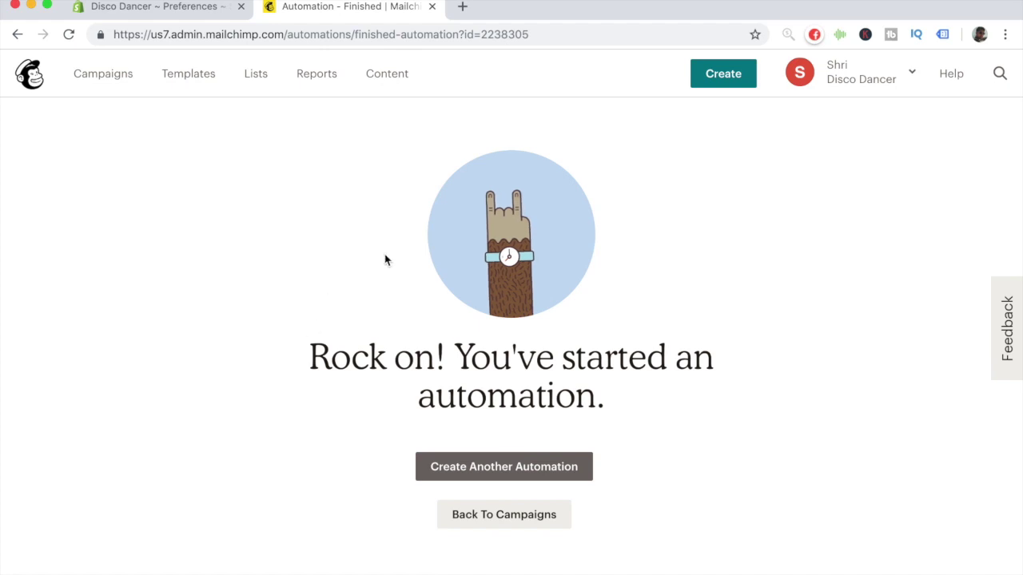
left_click(512, 529)
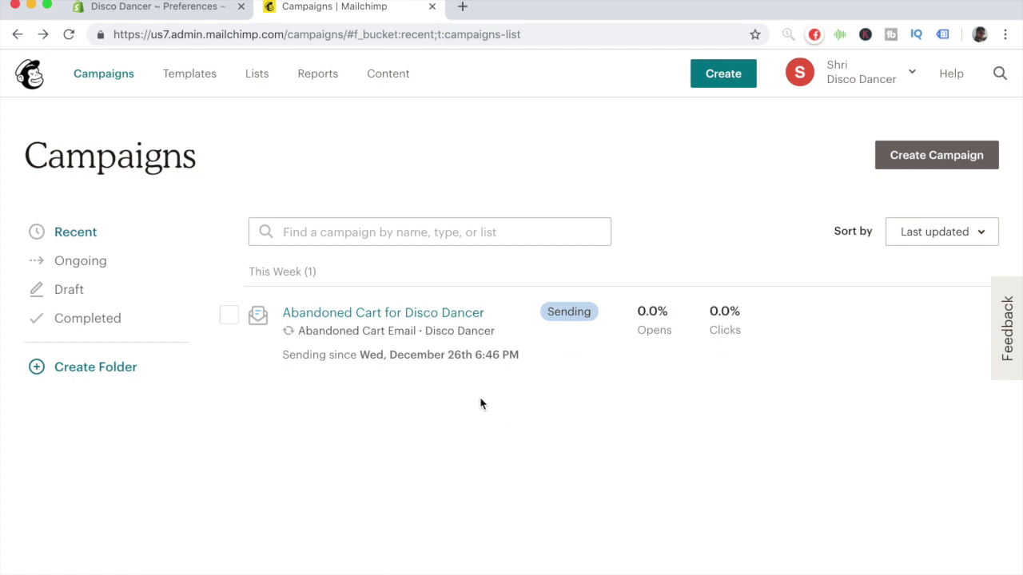
Open the running Abandoned Cart for Disco Dancer automation and pause it for editing.
left_click(927, 315)
scroll(732, 262, "down", 4)
scroll(731, 263, "up", 4)
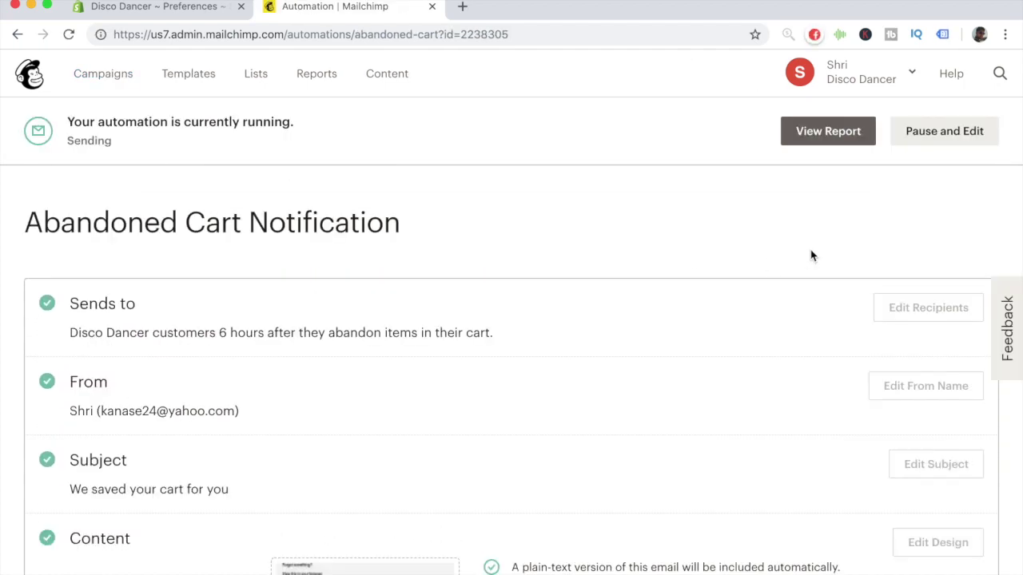
left_click(927, 135)
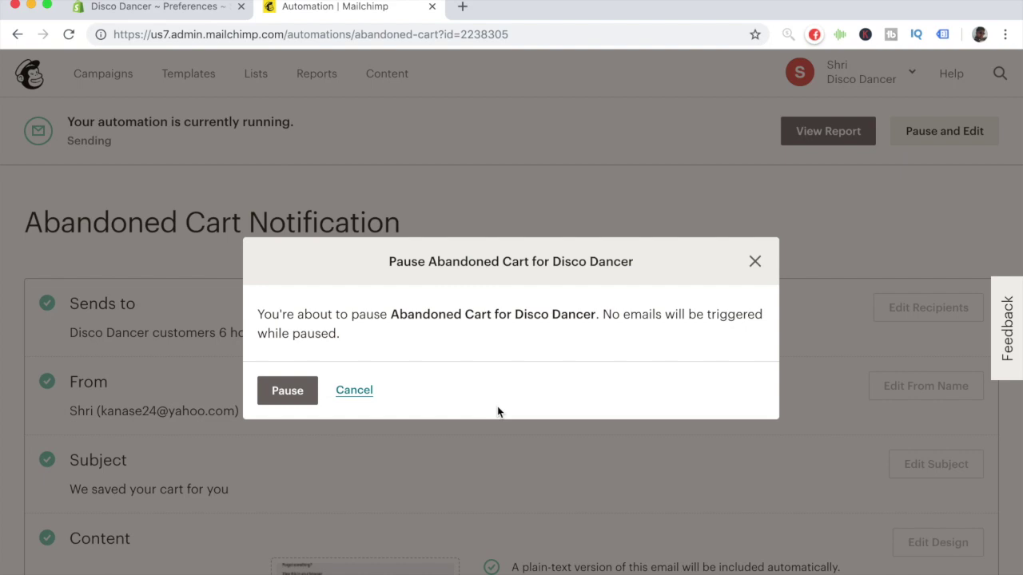
left_click(282, 391)
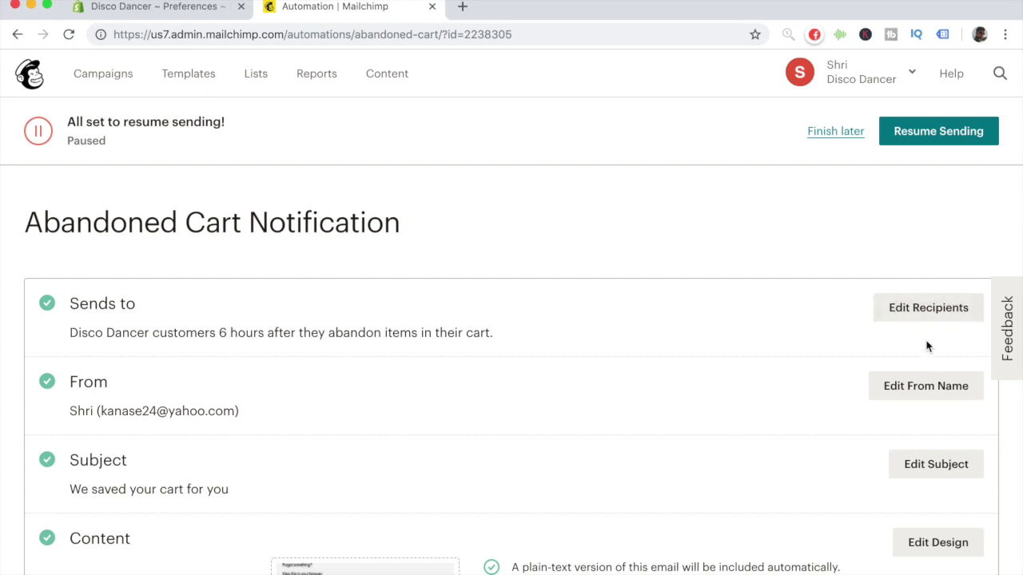
Set the abandoned cart email to send 1 hour after customers abandon their cart and save the recipients setting.
left_click(911, 316)
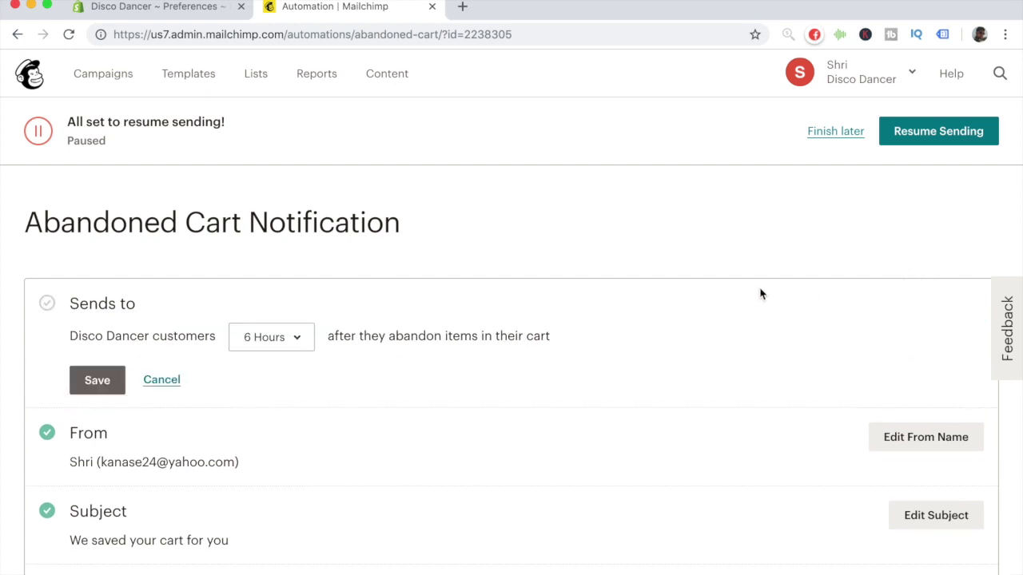
left_click(260, 347)
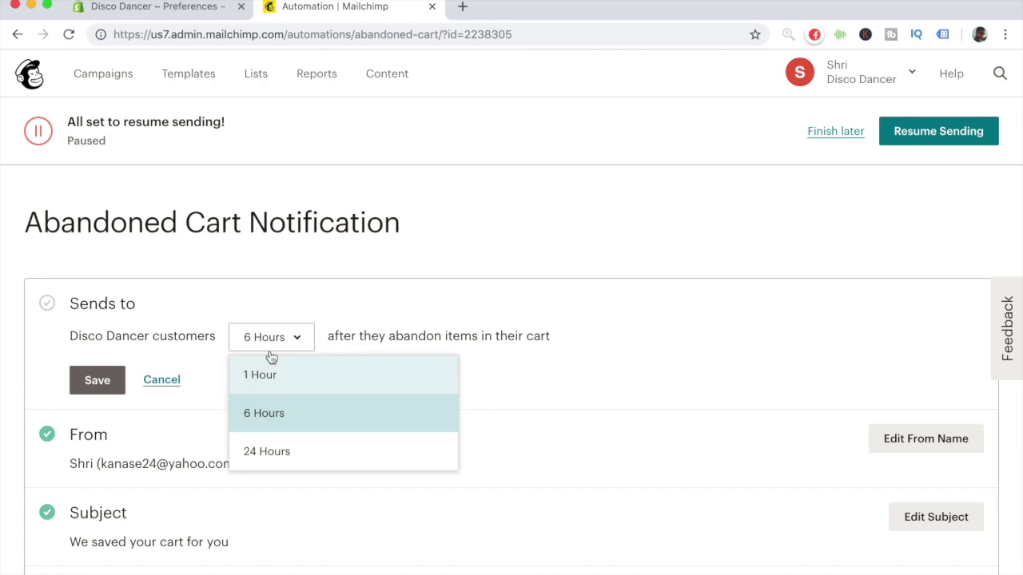
left_click(286, 377)
left_click(121, 381)
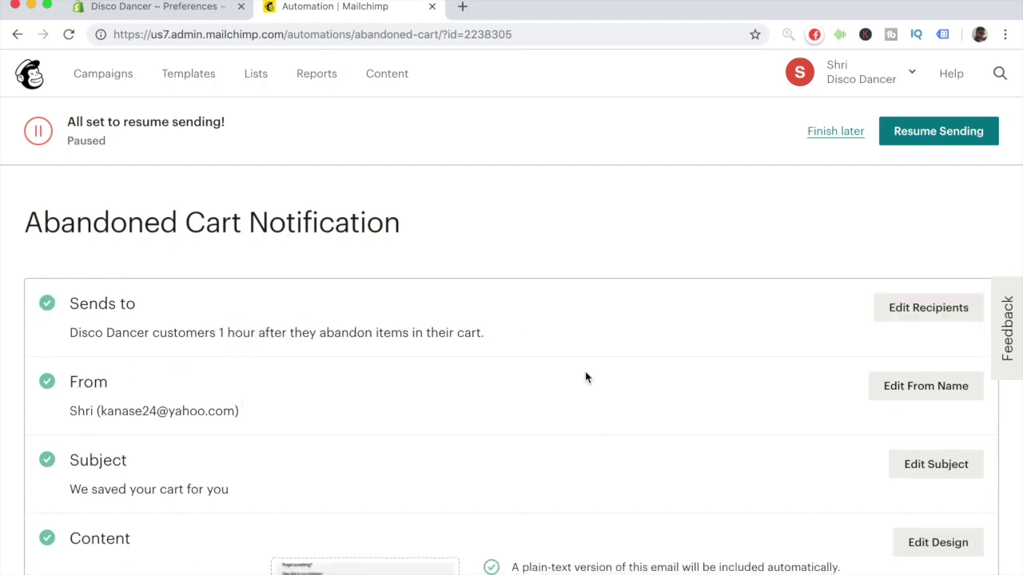
Resume sending the abandoned cart automation and go back to the campaigns.
left_click(923, 134)
left_click(334, 382)
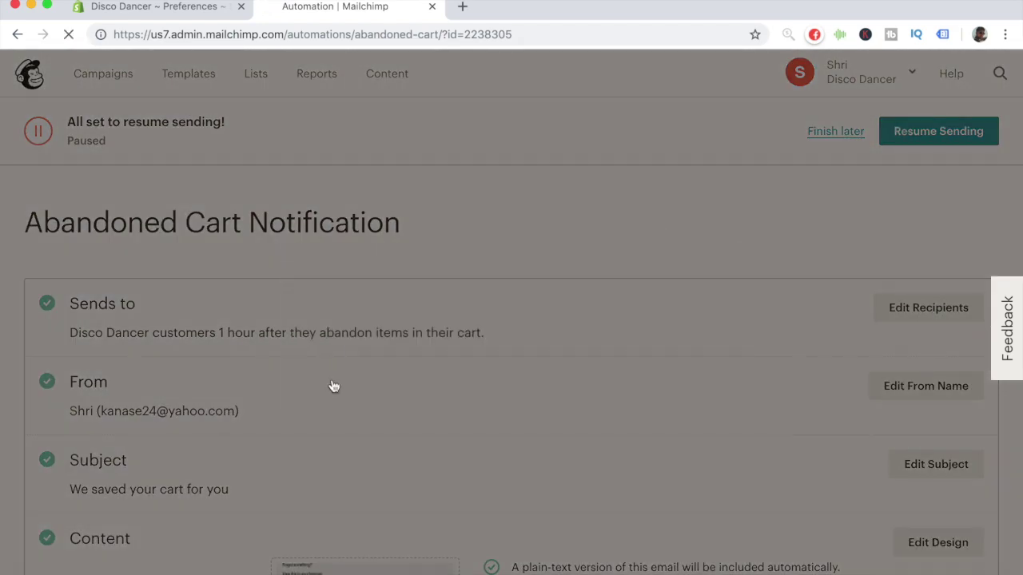
left_click(460, 521)
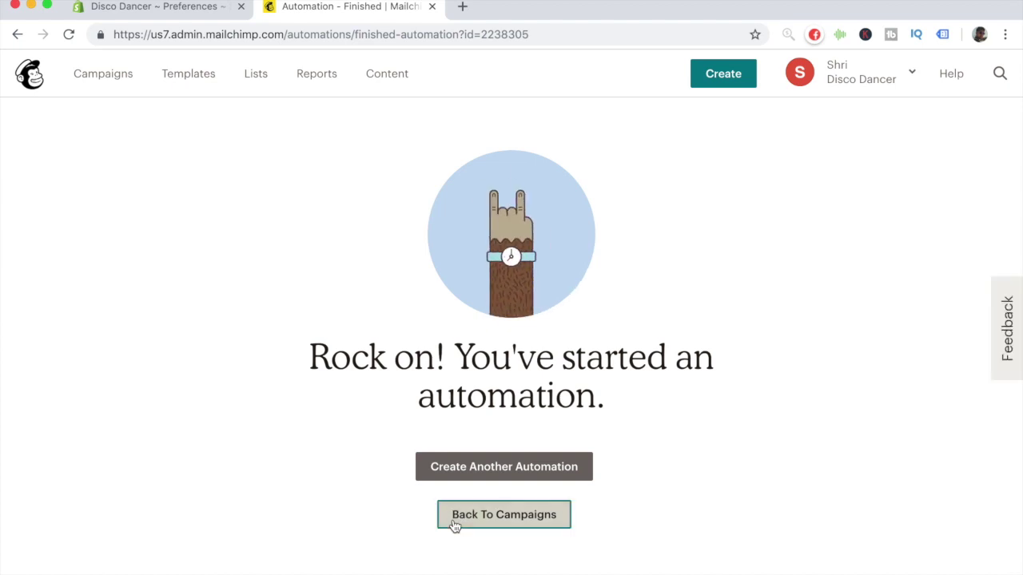